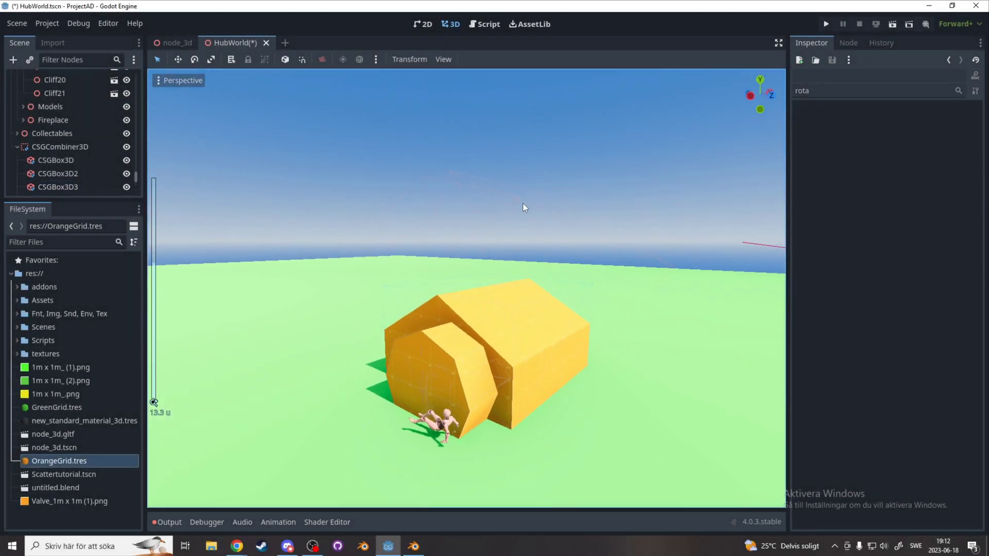
Inspect the orange building by selecting CSGCombiner3D together with its three CSG boxes and cylinder to show their outlines
scroll(525, 214, down, 5)
scroll(610, 210, up, 9)
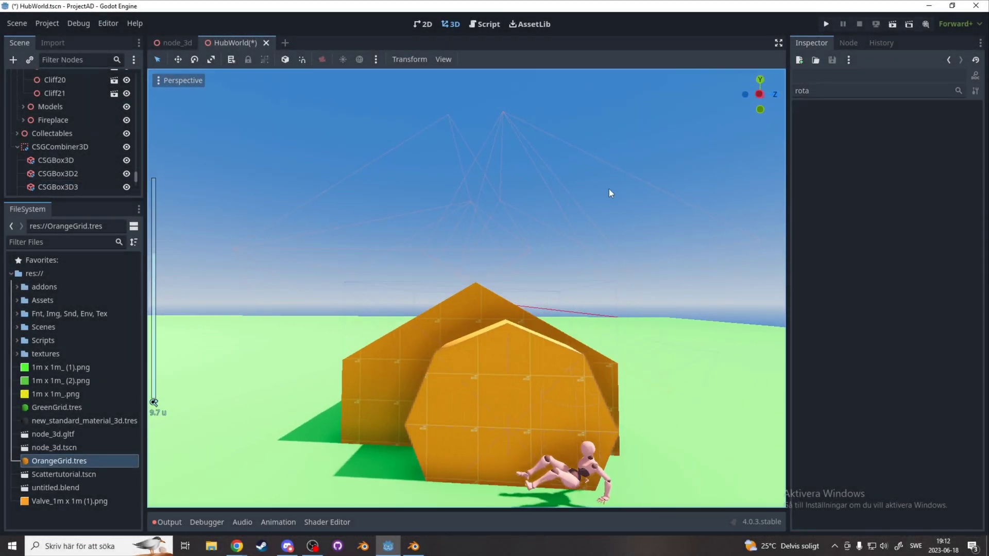
click(60, 147)
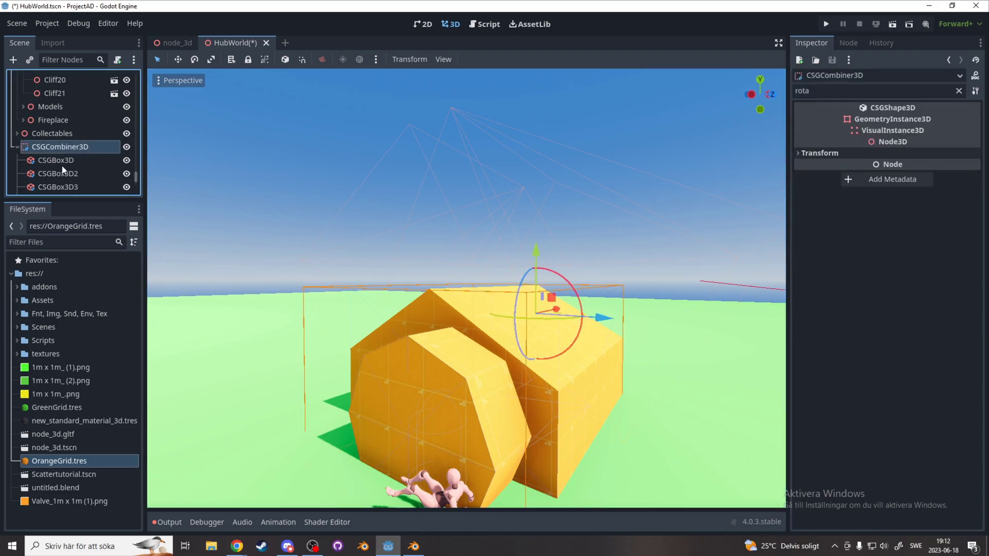
scroll(65, 155, down, 1)
shift+click(65, 145)
shift+click(65, 159)
shift+click(67, 172)
shift+click(70, 186)
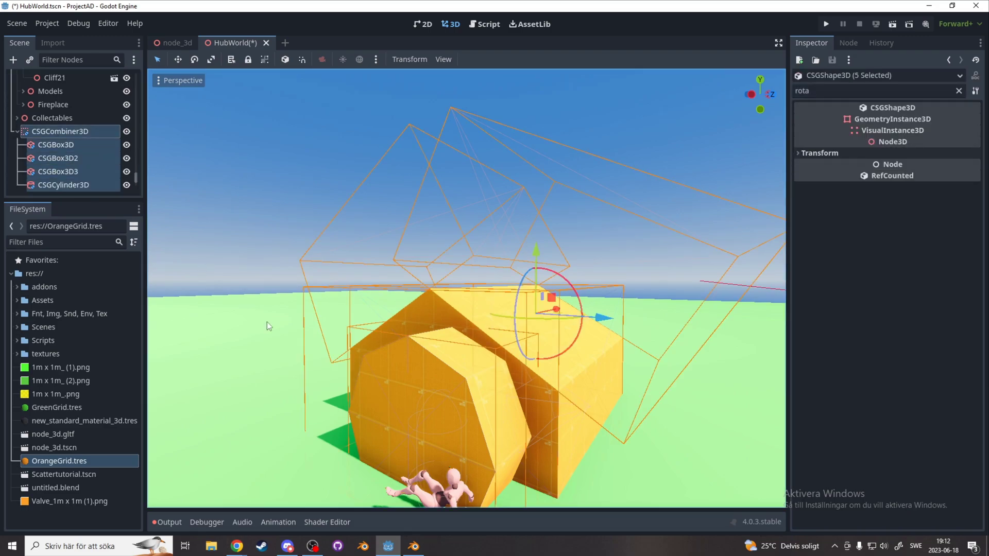
click(413, 546)
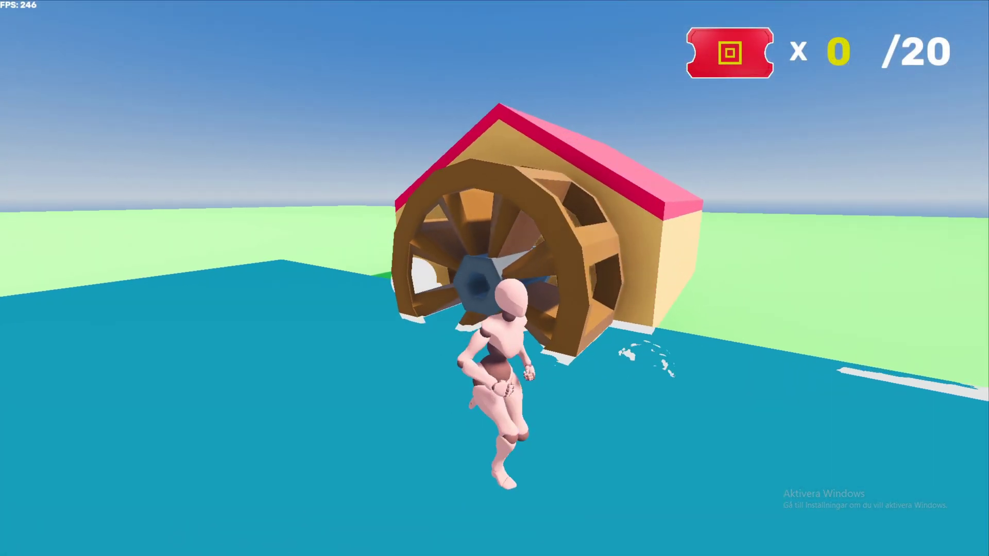
key(a)
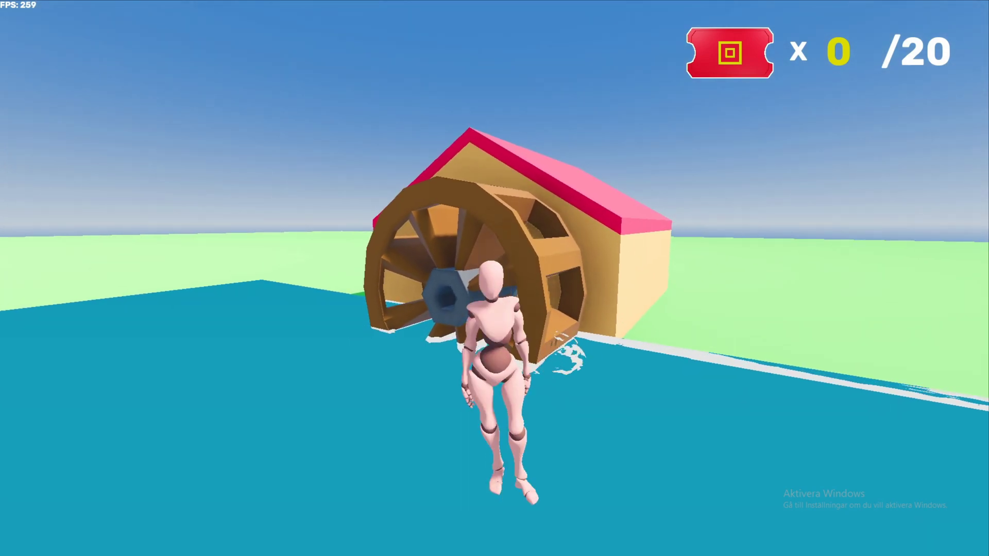
key(a)
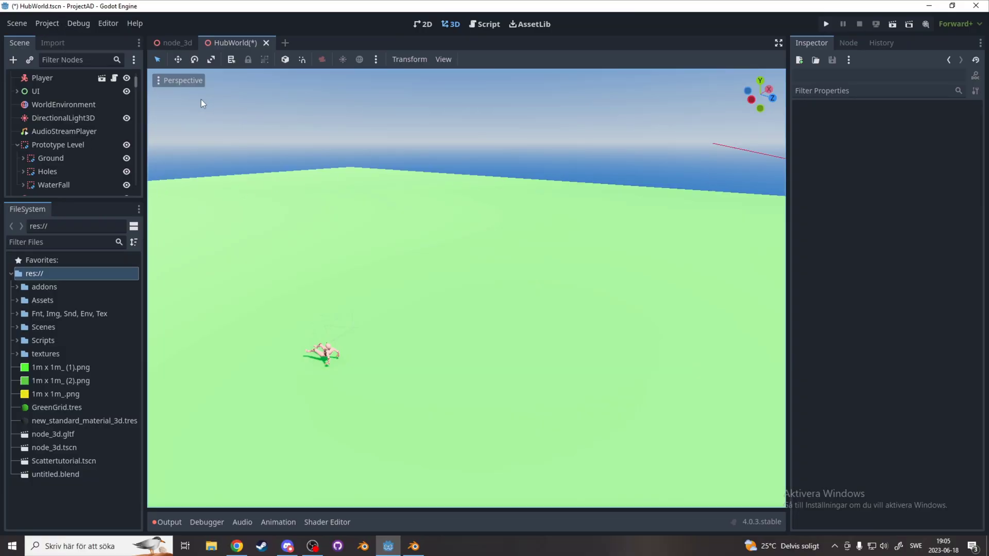
Find the Blender import option in the project settings, make sure it is enabled, and save and restart the editor
click(49, 24)
click(63, 38)
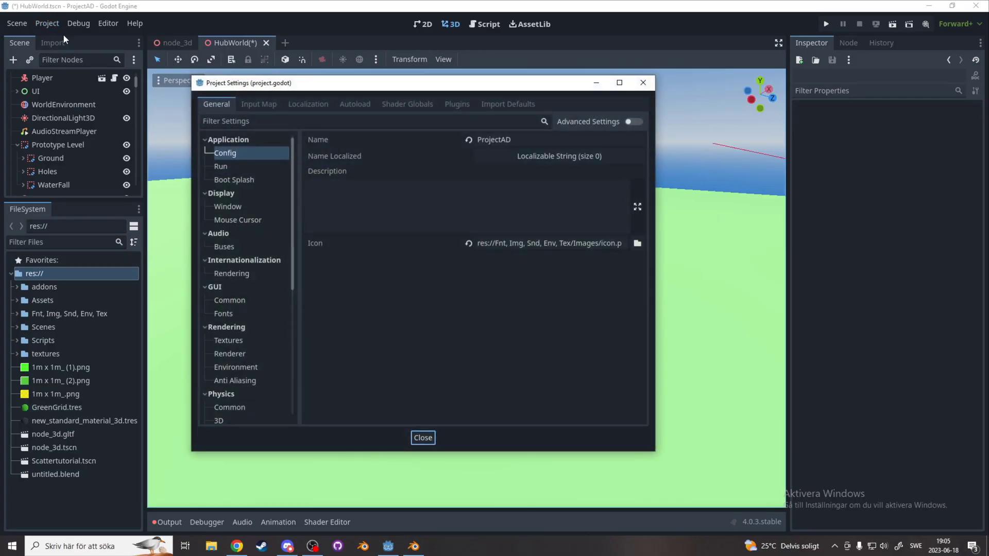
click(254, 123)
text(blender)
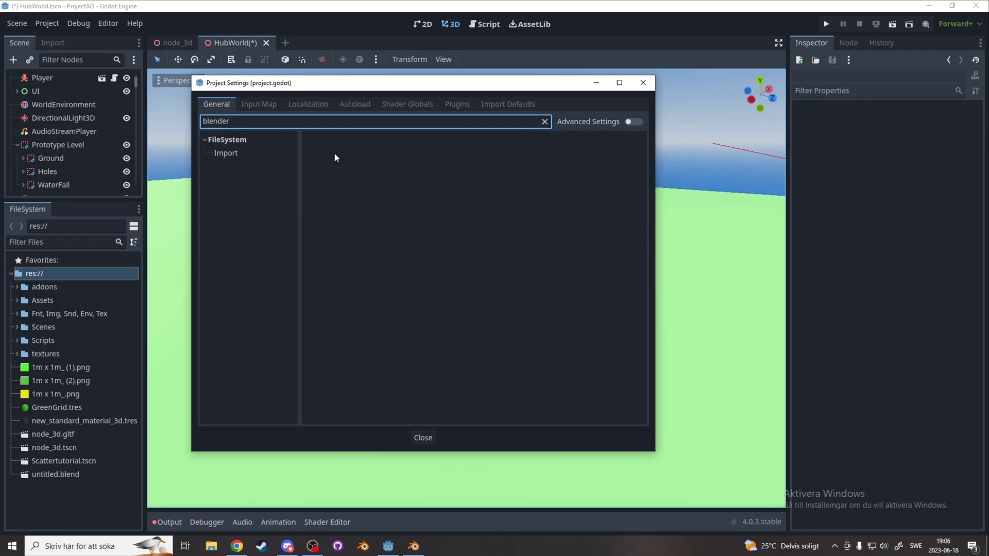
click(227, 153)
click(484, 151)
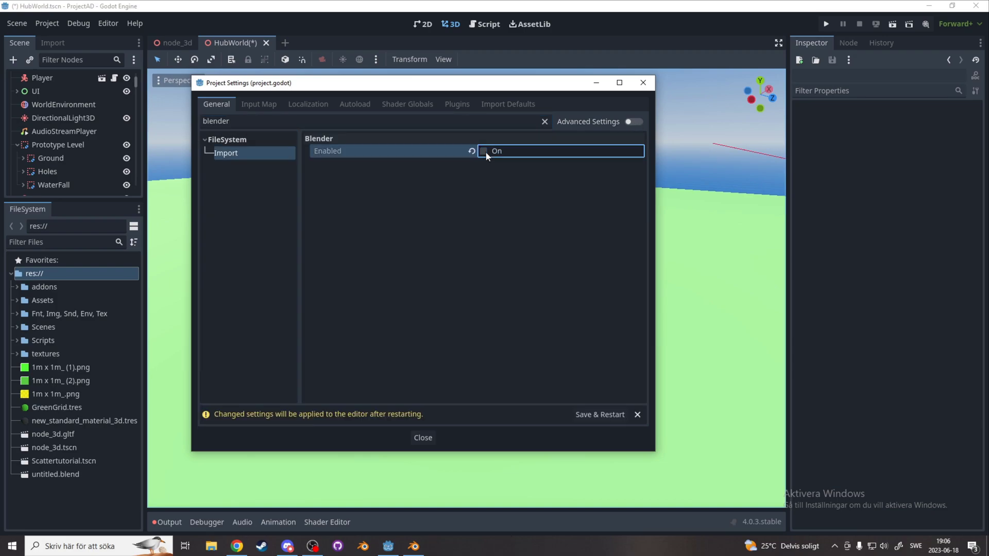
click(484, 151)
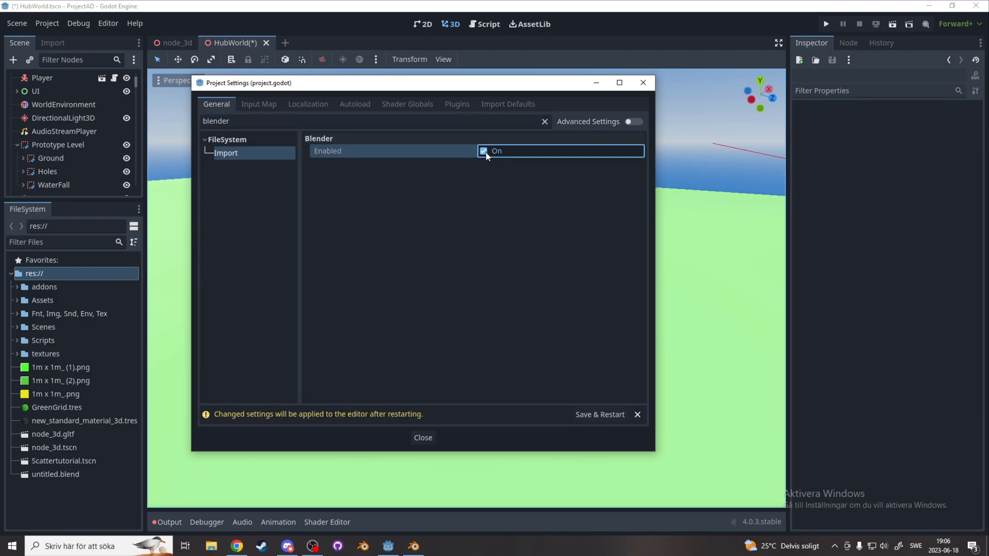
click(597, 415)
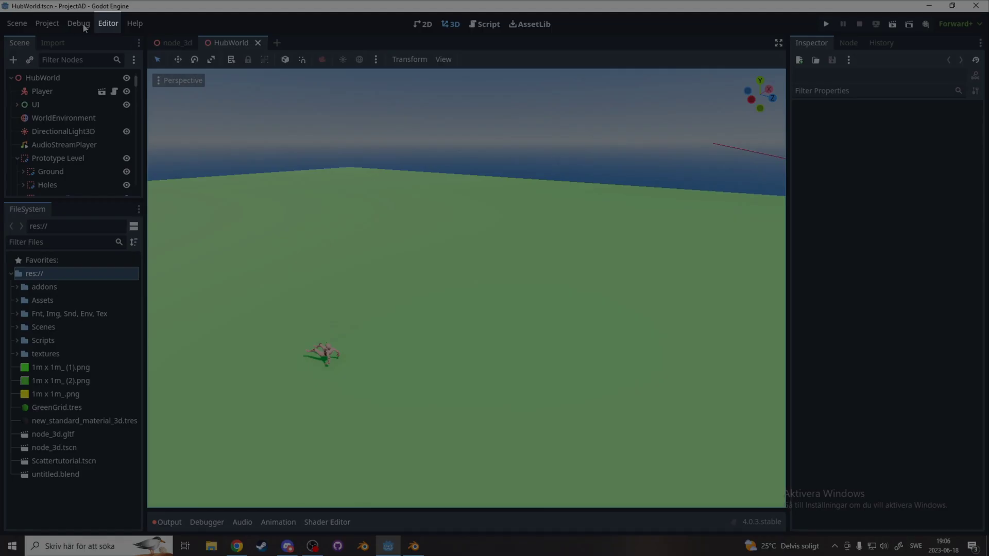
Look up the Blender 3 path in the editor settings' import options, checking which installation folder it uses
click(111, 22)
mouse_move(134, 24)
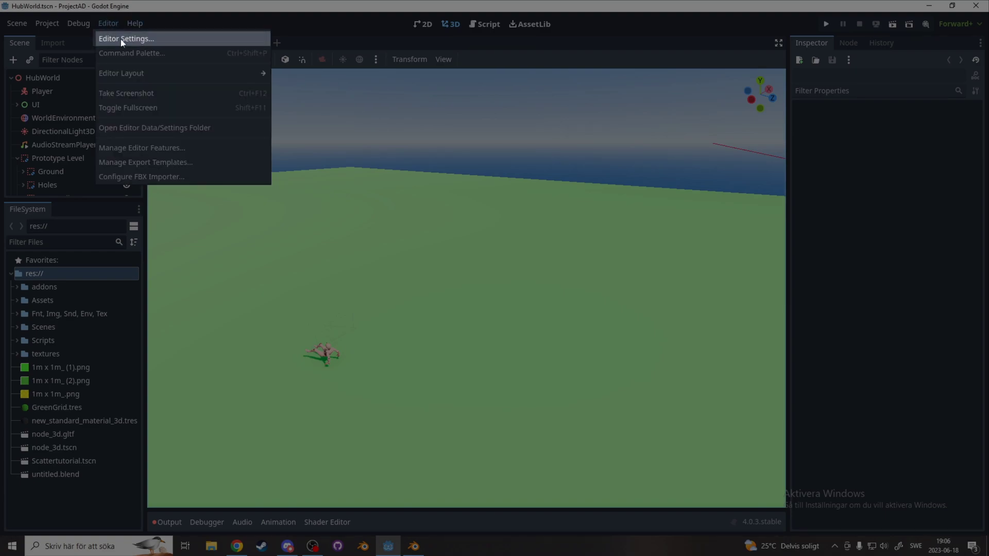
click(122, 39)
text(blend)
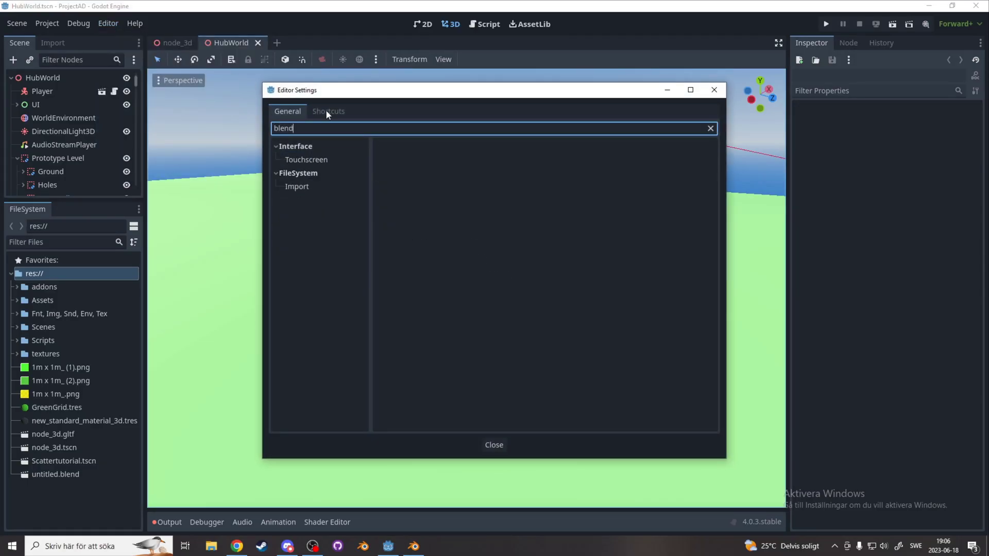
text(er)
click(297, 187)
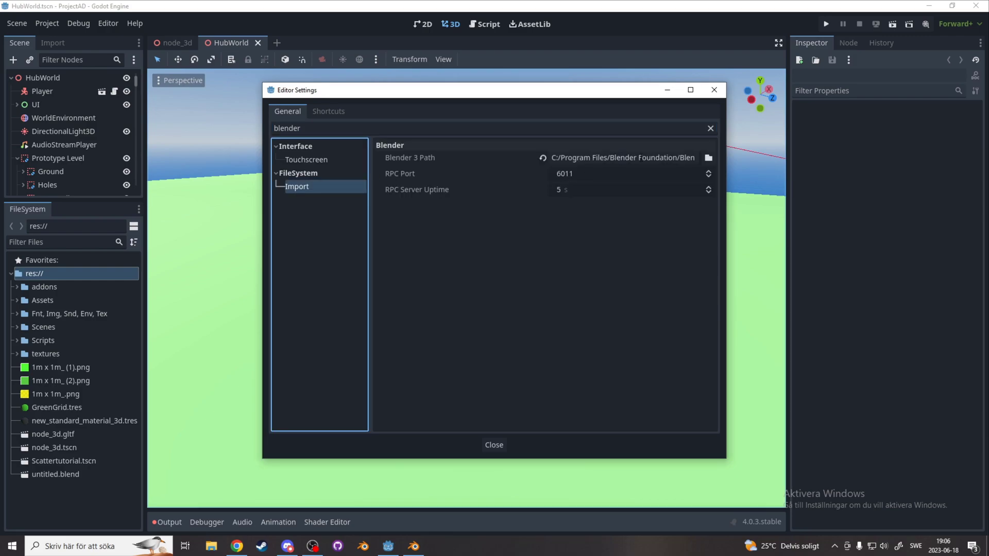
drag(614, 157, 698, 157)
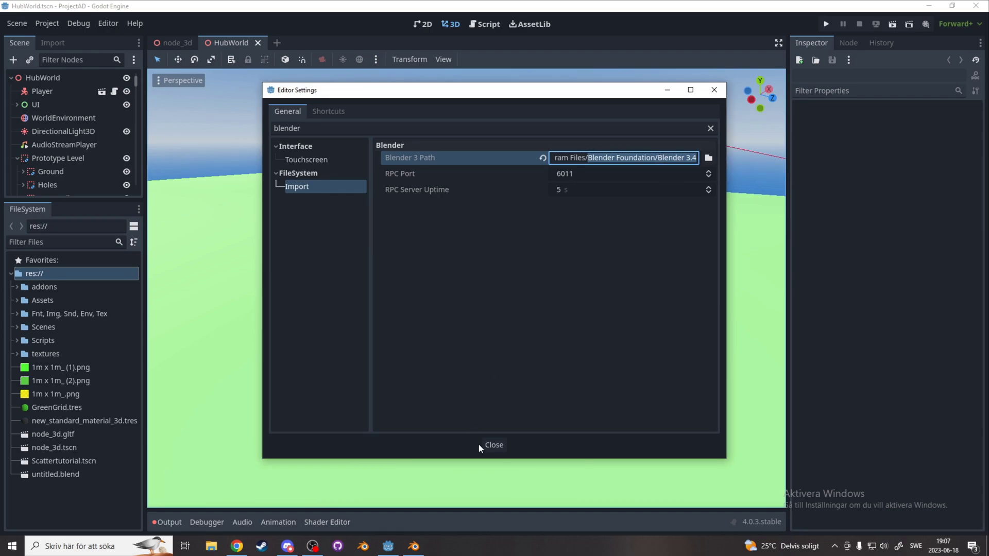
click(496, 446)
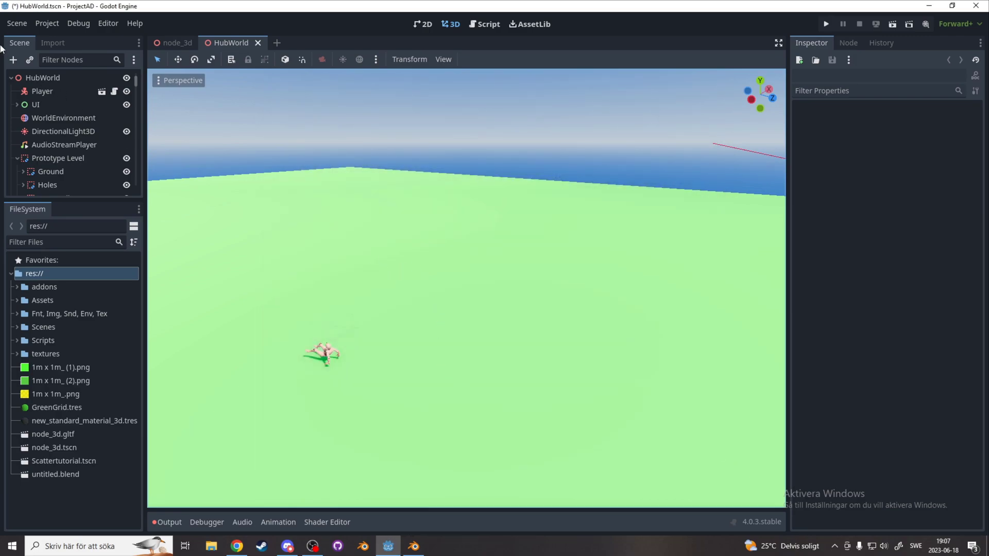
Add a CSGCombiner3D node to the HubWorld scene
click(13, 61)
text(csg)
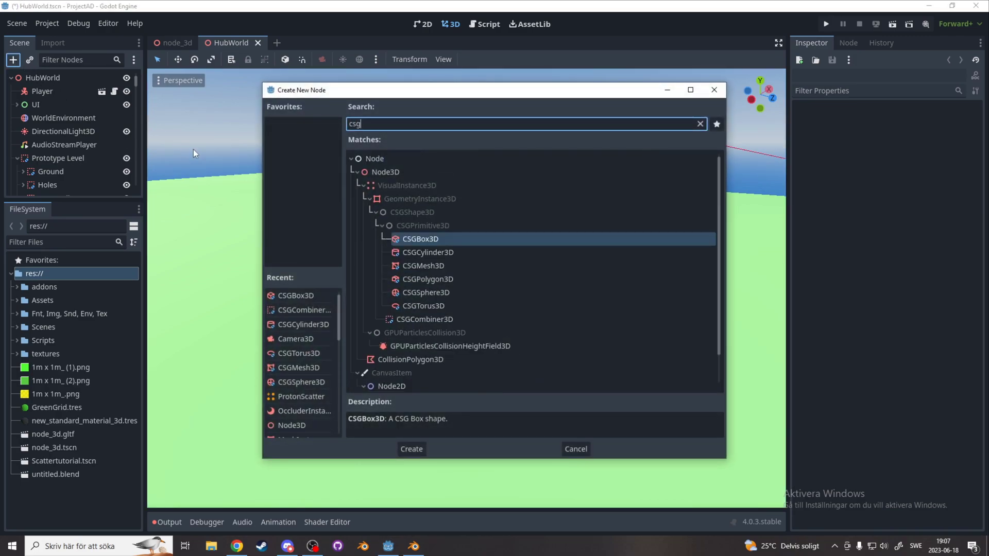
click(412, 321)
double_click(416, 319)
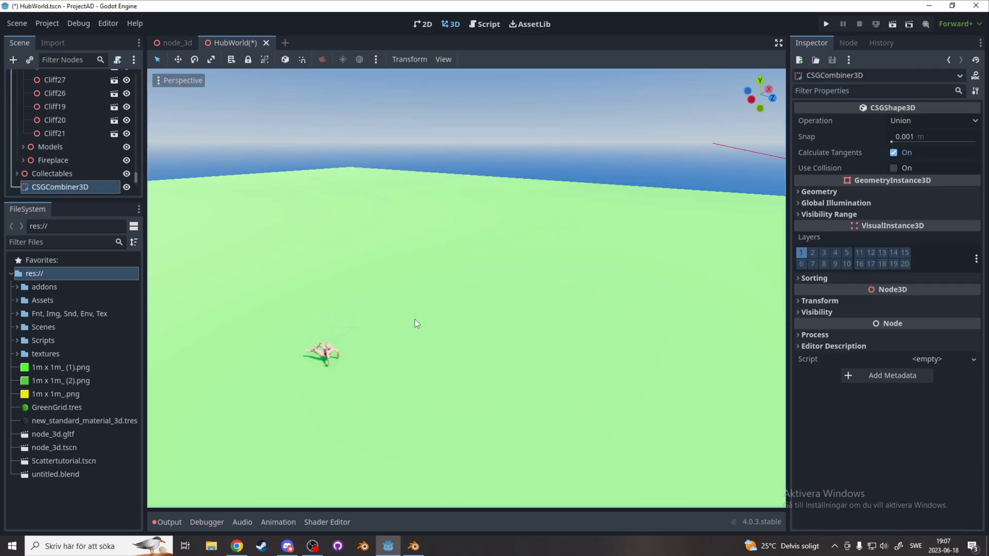
Move the CSGCombiner3D to the open green ground near the character and enable Use Collision on it
scroll(416, 323, down, 8)
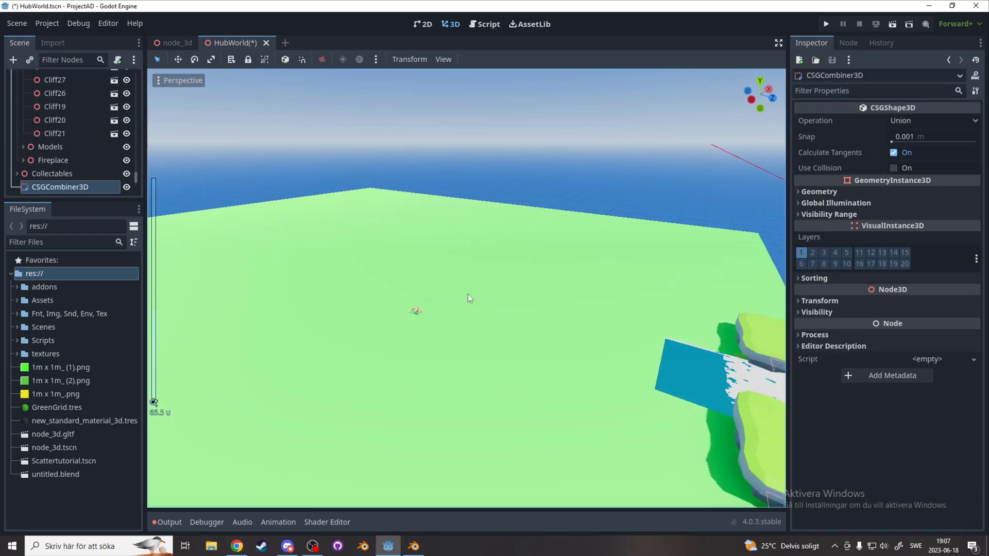
scroll(435, 287, down, 13)
middle_drag(444, 266, 391, 261)
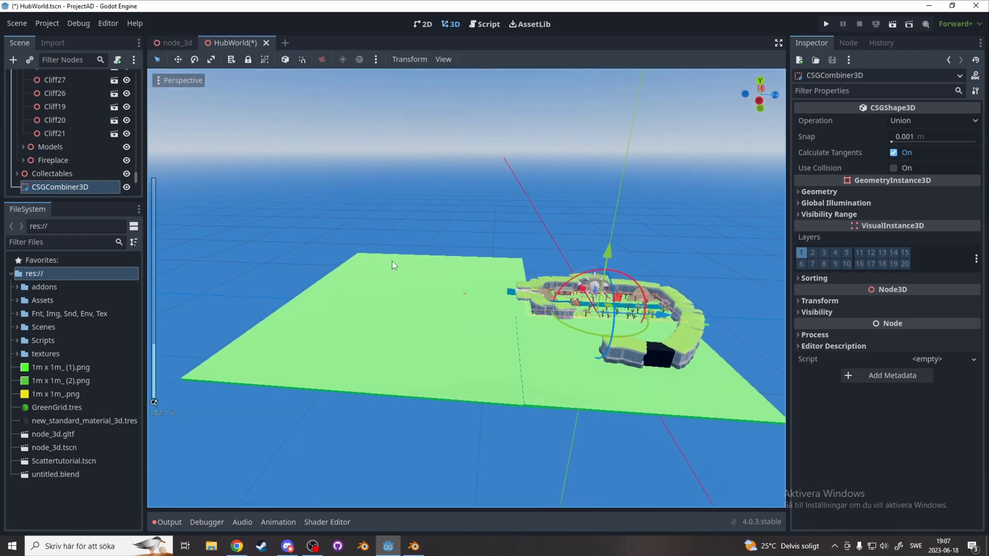
scroll(391, 261, up, 9)
drag(777, 339, 514, 305)
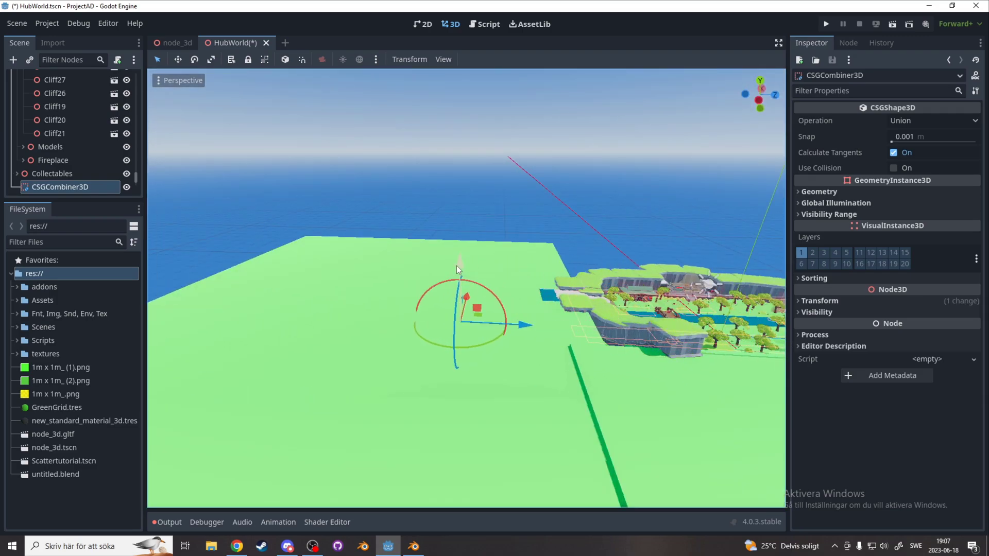
drag(457, 268, 445, 220)
scroll(488, 255, up, 13)
middle_drag(489, 256, 415, 262)
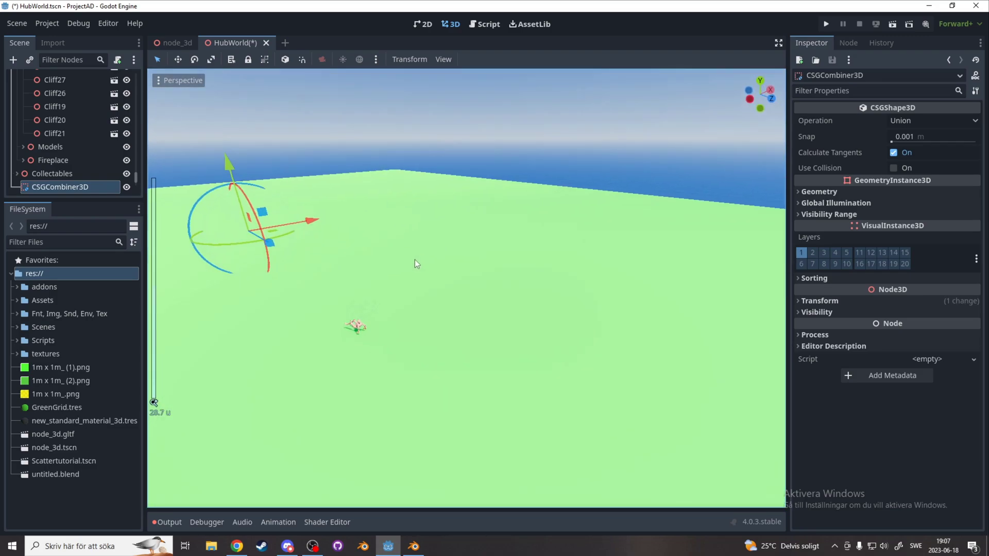
drag(312, 220, 444, 202)
drag(398, 135, 411, 206)
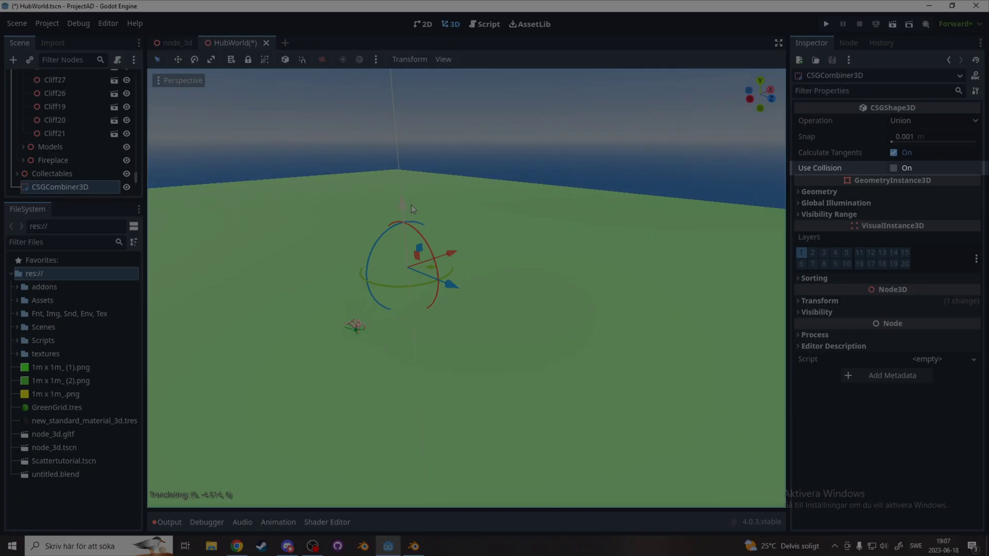
middle_drag(412, 209, 525, 240)
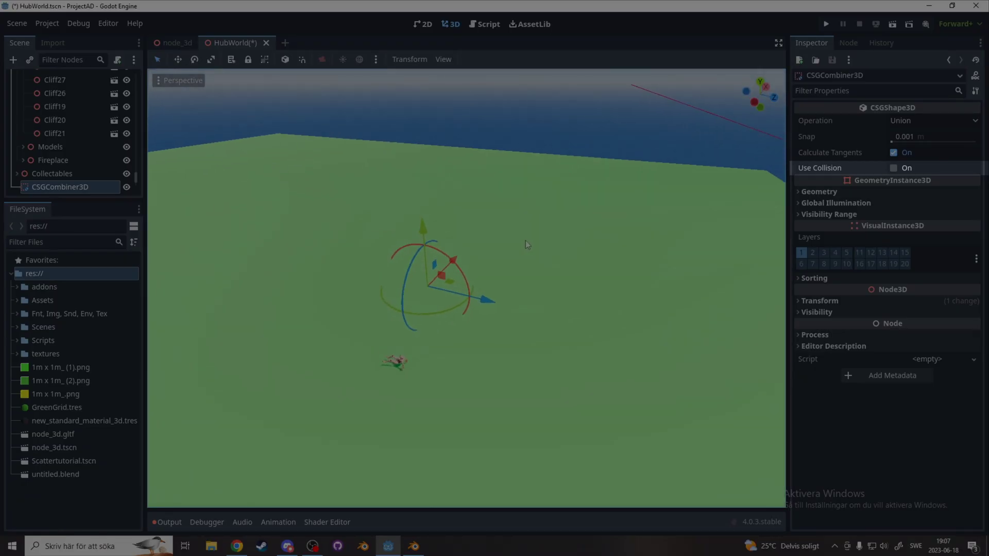
click(893, 168)
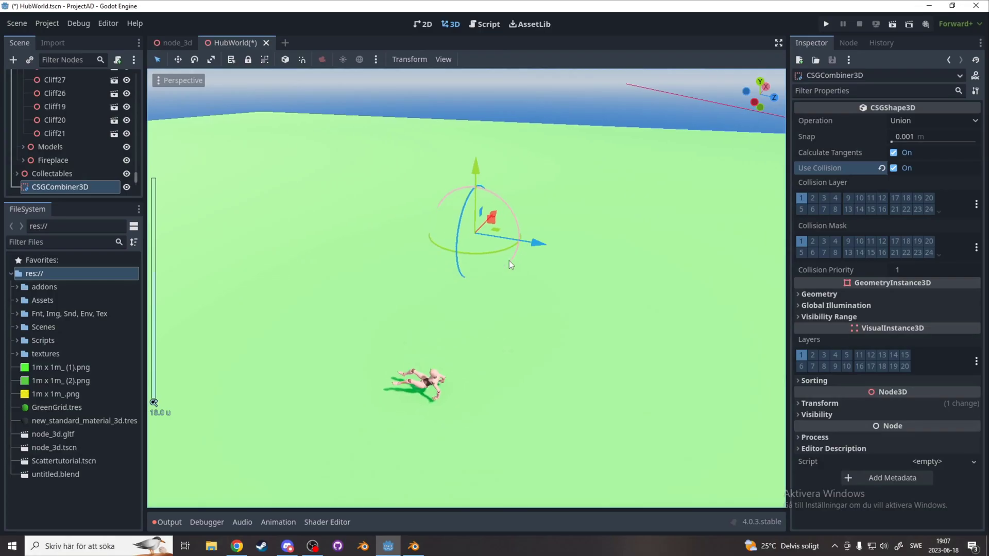
Add a CSGBox3D under the CSGCombiner3D and stretch it into a slab of about 8.3 × 1 × 7 m
scroll(384, 236, up, 2)
click(13, 60)
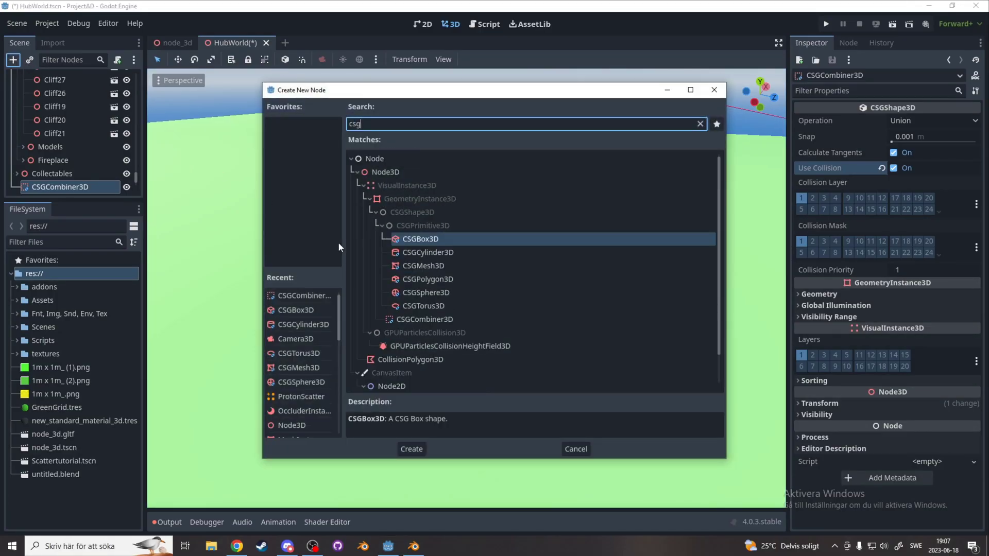
double_click(415, 240)
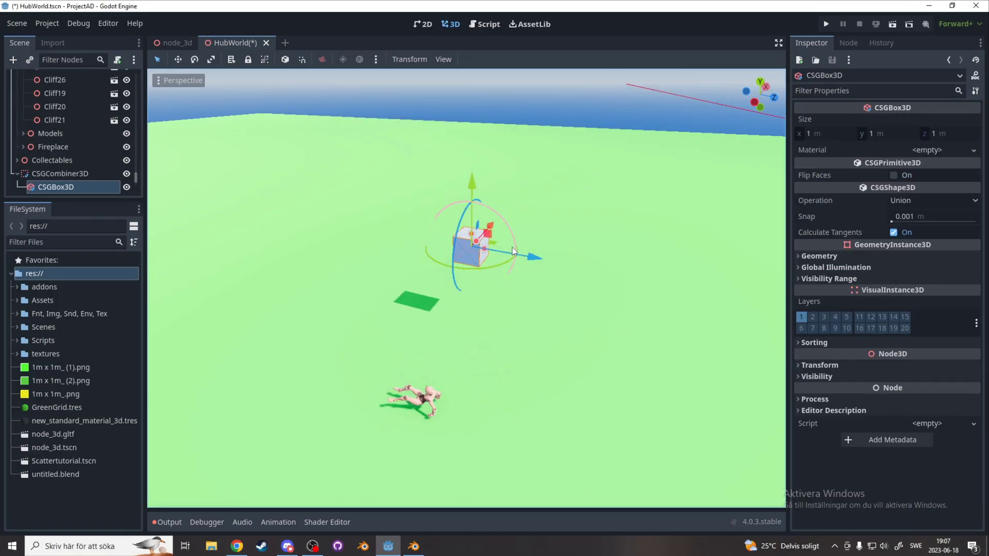
drag(512, 248, 554, 247)
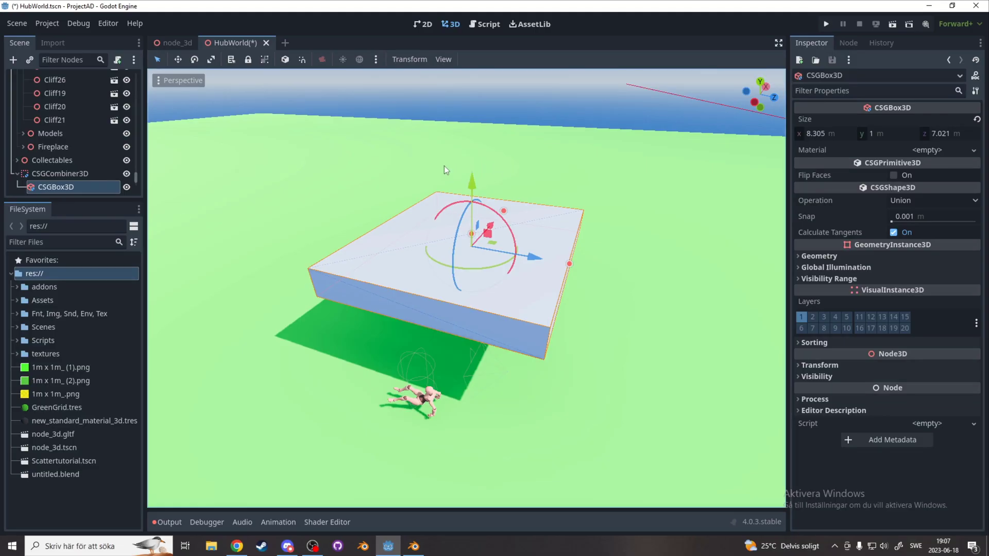
Duplicate the slab, offset the copy along the Z axis so they partly overlap, and set its operation to Intersection
key(ctrl+d)
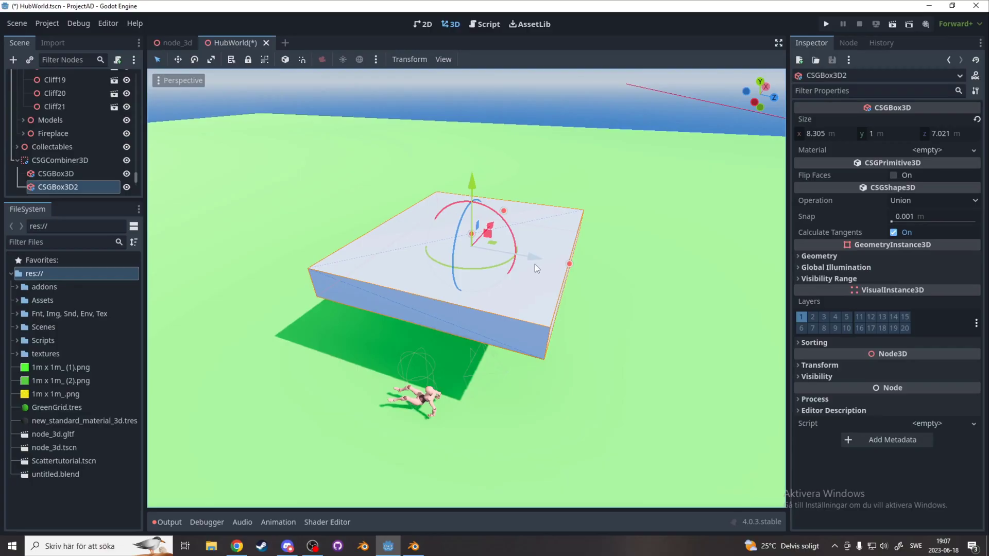
drag(535, 265, 607, 287)
click(911, 206)
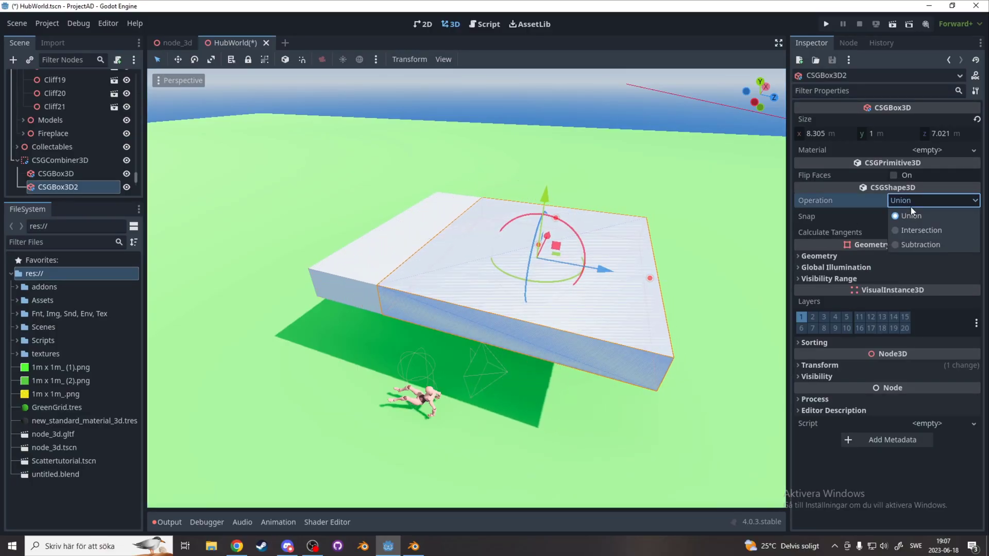
click(926, 237)
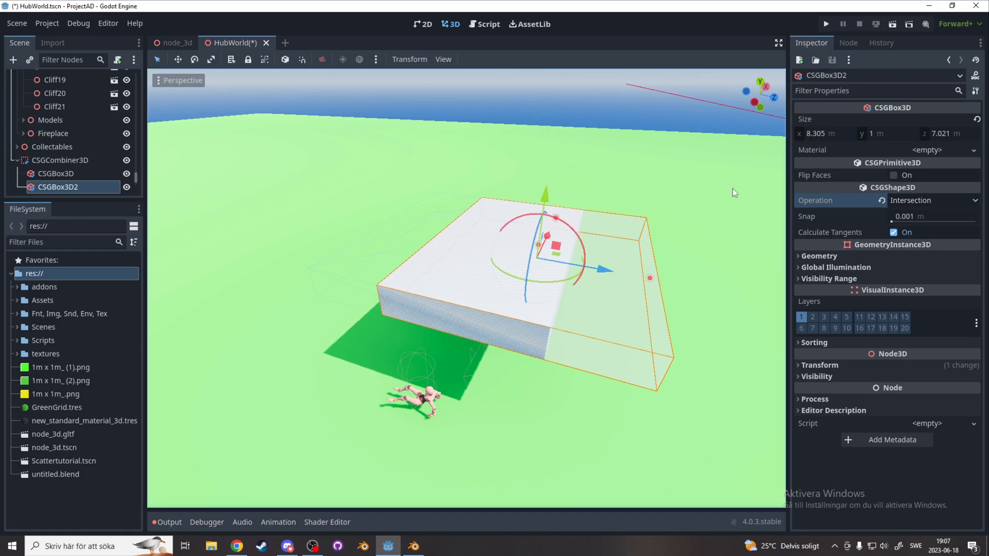
Set the duplicated slab's operation to Subtraction and slide it farther along the Z axis
click(914, 201)
click(920, 244)
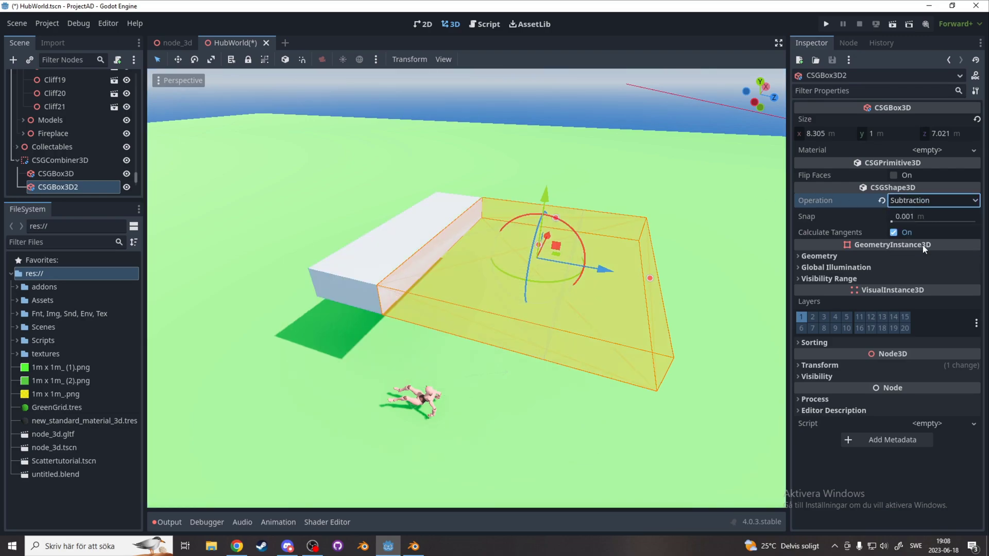
drag(610, 272, 669, 277)
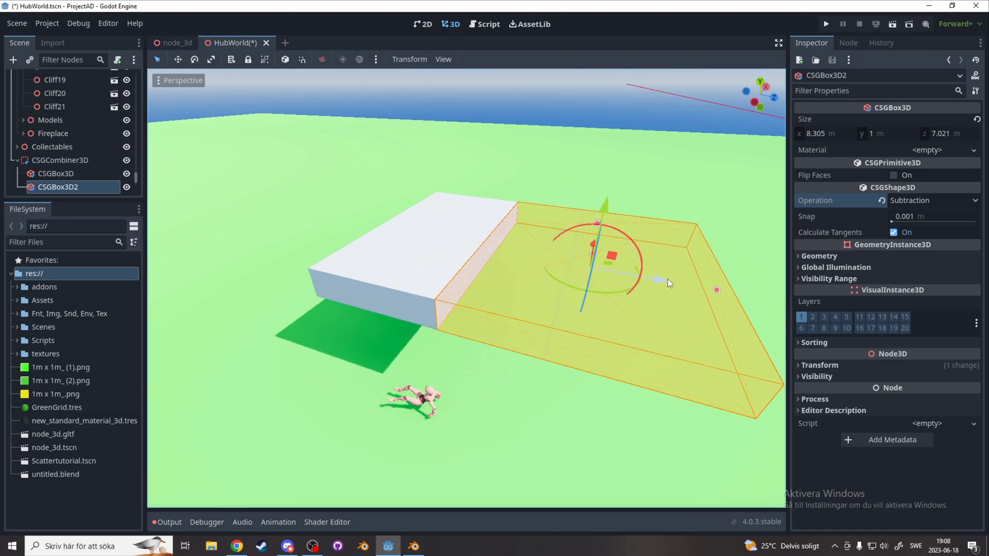
click(427, 398)
middle_drag(520, 375, 492, 355)
scroll(527, 328, up, 3)
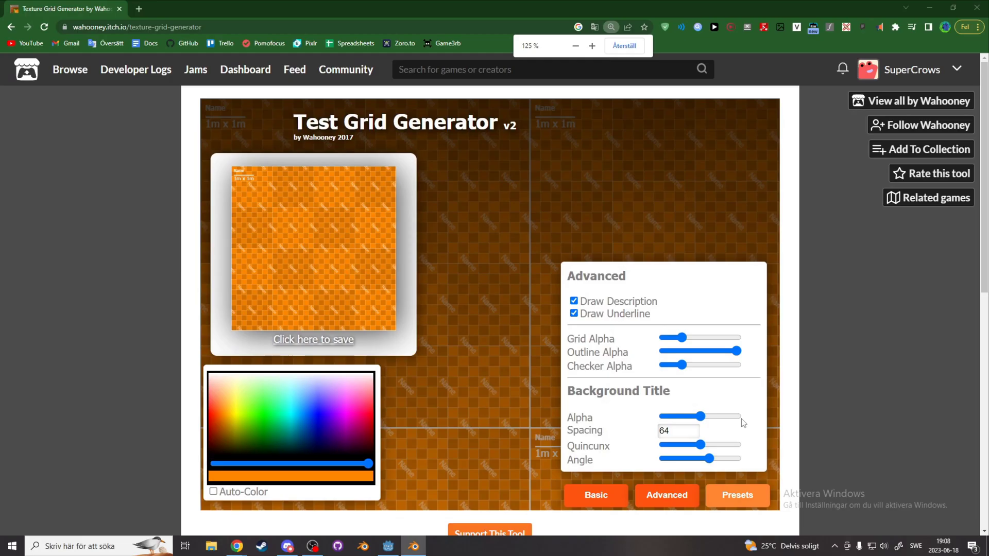
Switch to the Test Grid Generator page in the browser and apply the Valve preset to the texture
scroll(747, 419, down, 1)
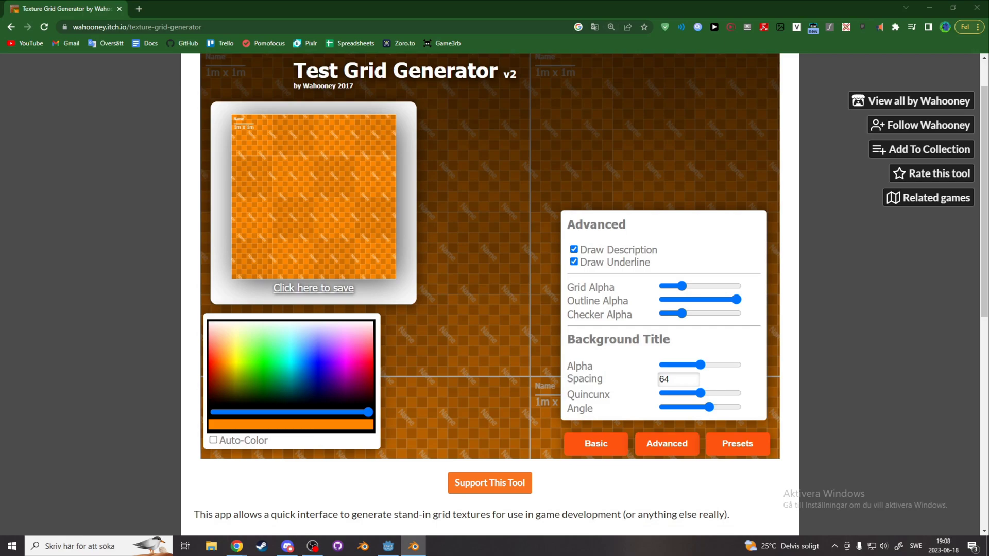
scroll(721, 296, up, 1)
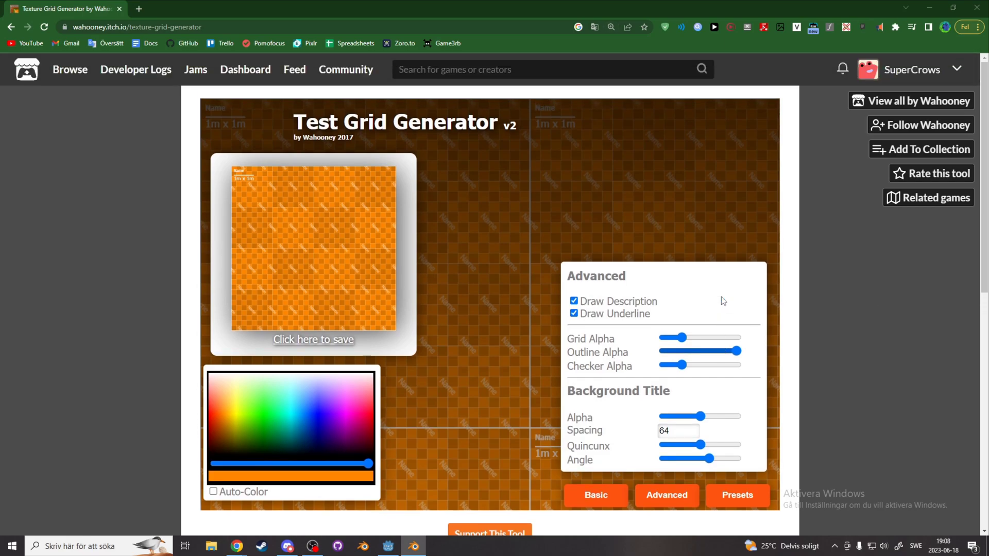
ctrl+scroll(722, 295, down, 1)
ctrl+scroll(805, 350, up, 1)
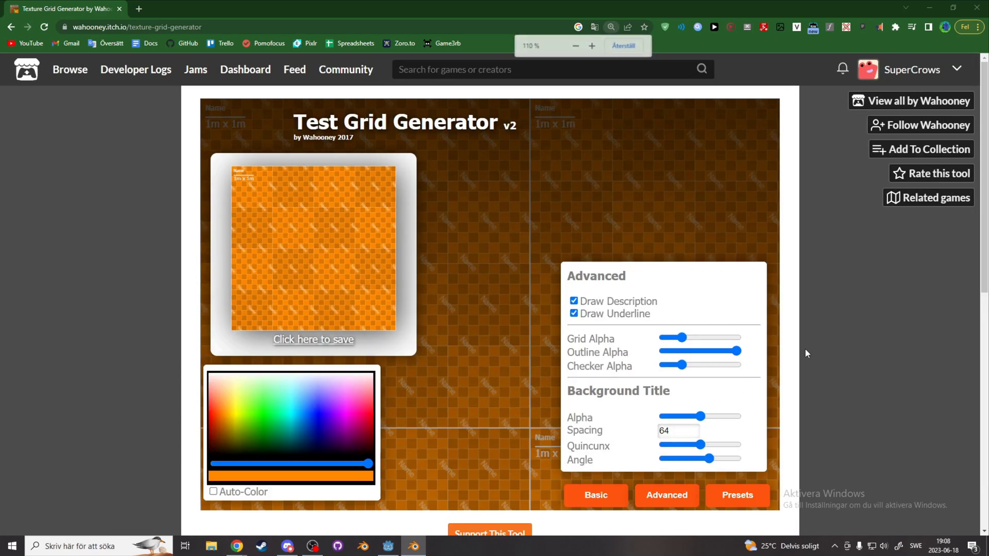
ctrl+scroll(809, 347, down, 1)
click(725, 442)
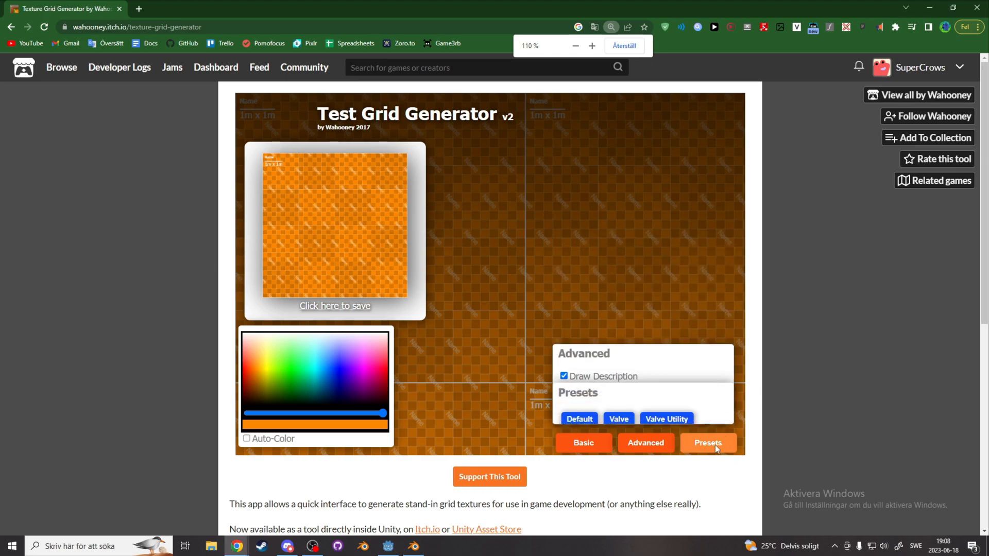
click(622, 387)
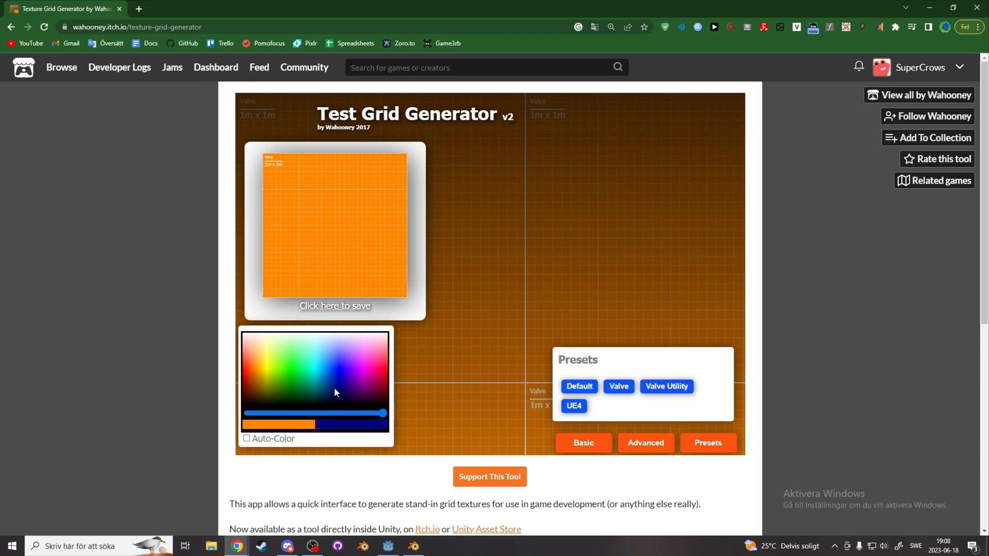
Set the grid texture's colour to a slightly yellowish orange and save the texture image
drag(292, 366, 257, 371)
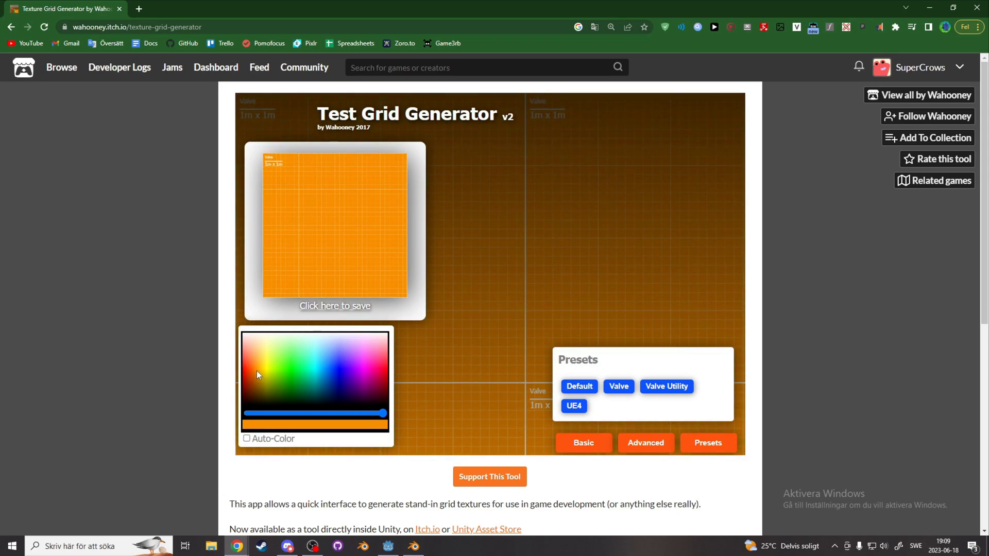
drag(258, 374, 267, 365)
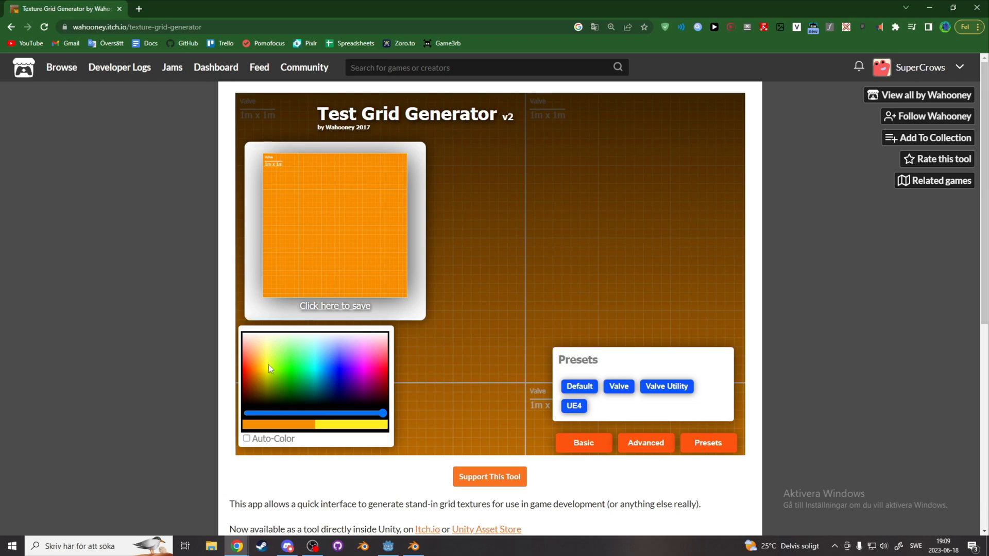
click(333, 308)
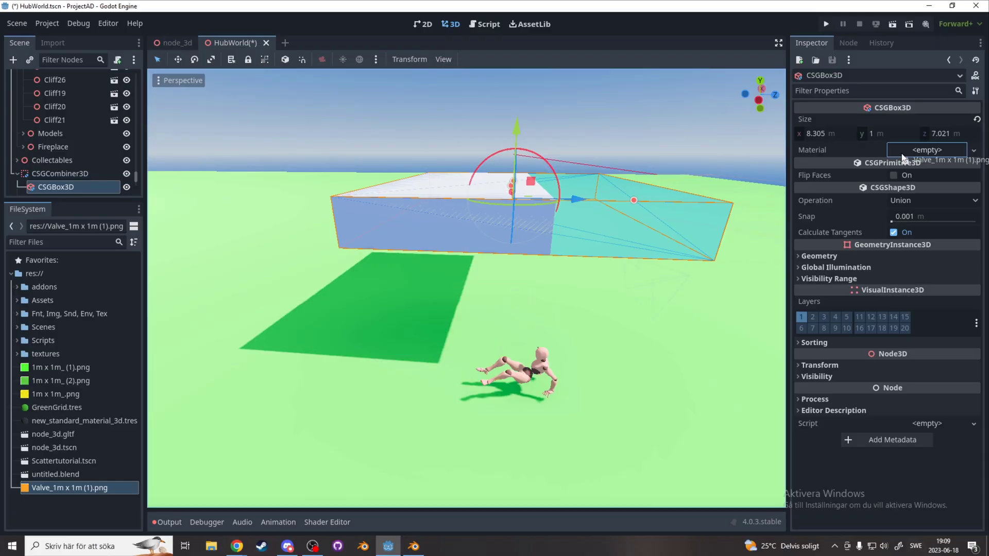
In Godot, assign Valve_1m x 1m (1).png as the material of CSGBox3D and open that material's properties
drag(902, 157, 913, 151)
drag(913, 152, 911, 148)
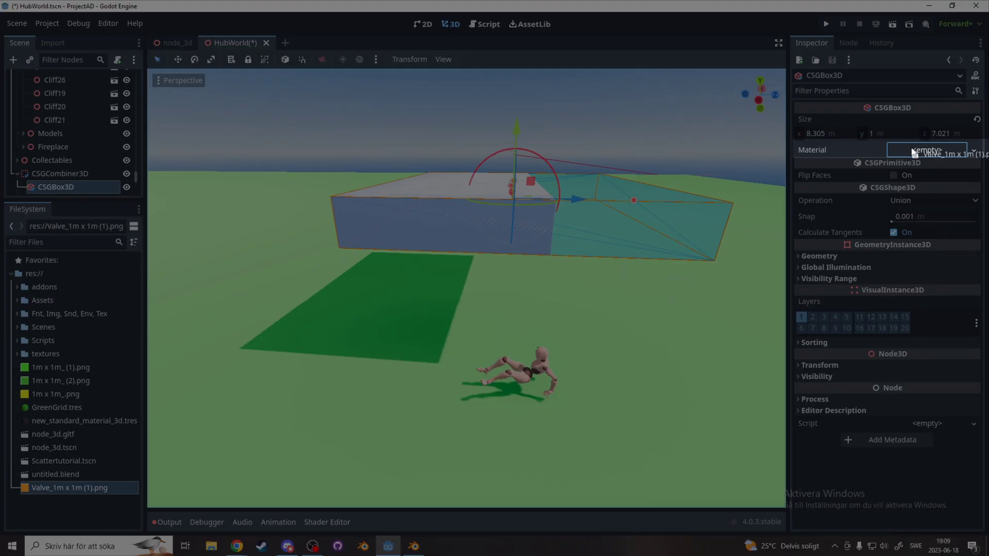
click(921, 158)
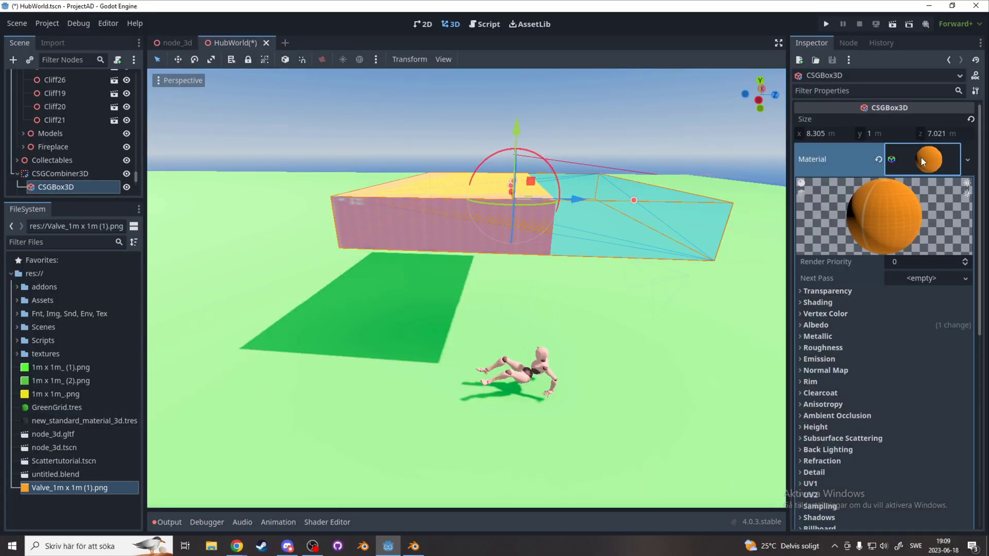
Enable Triplanar and World Triplanar in the UV1 settings of the box's material
scroll(858, 305, down, 5)
click(808, 325)
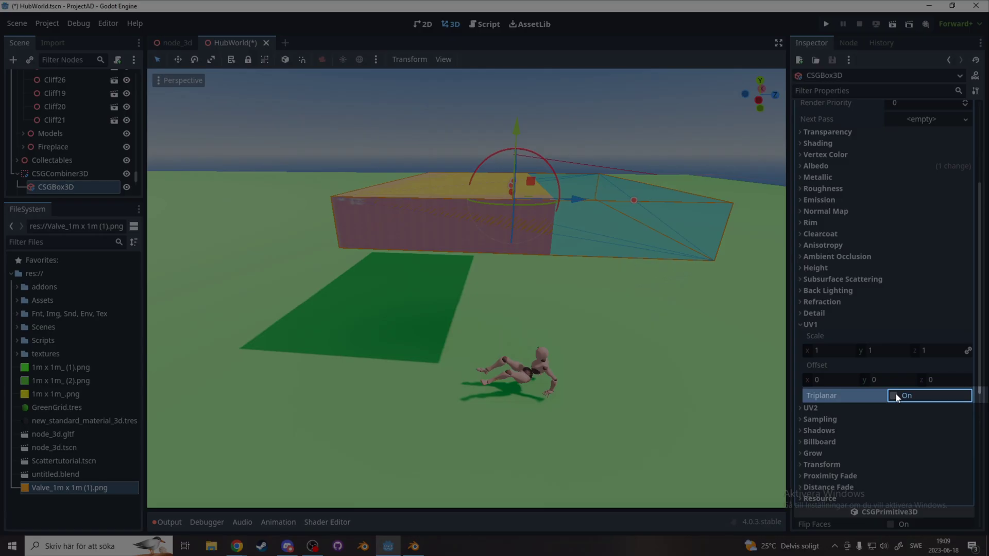
click(894, 397)
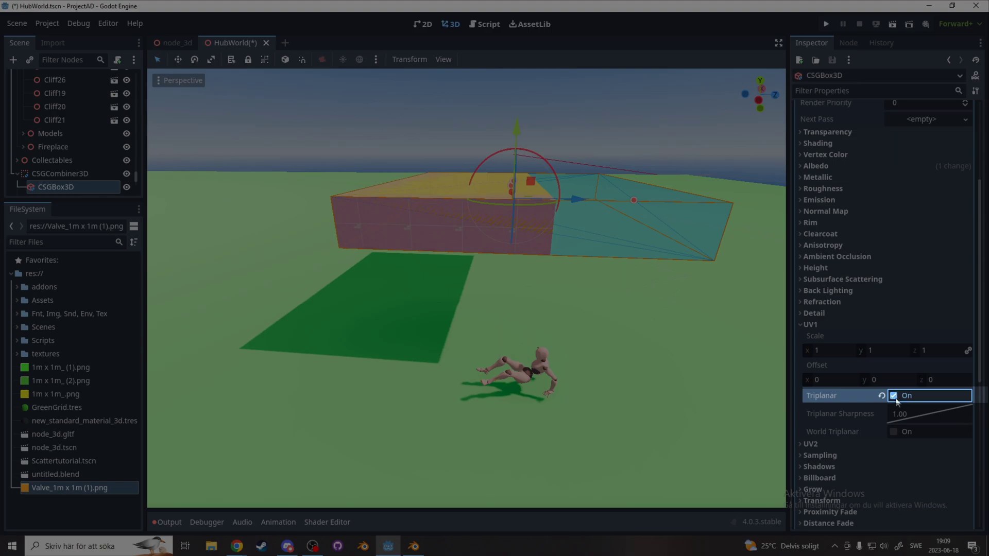
click(894, 431)
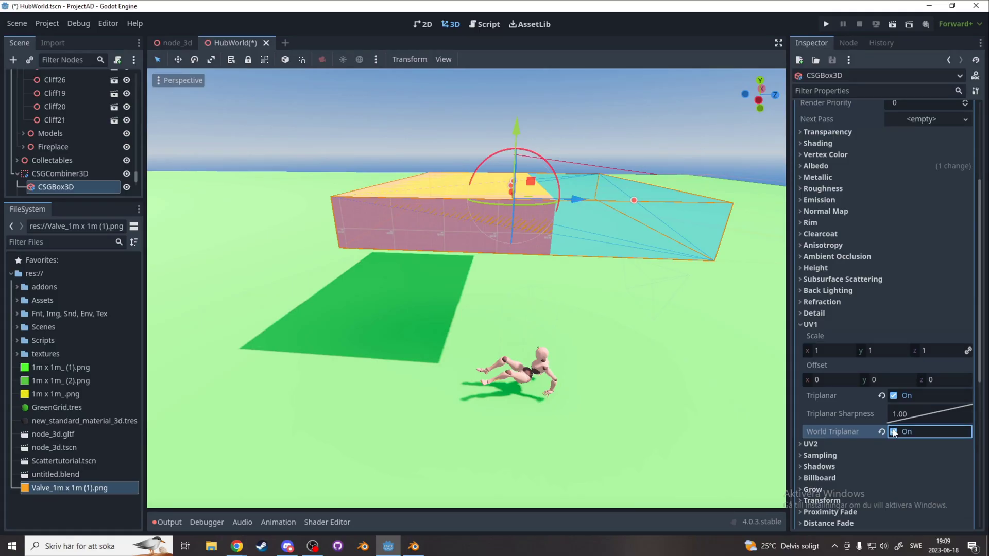
Save the box's material as OrangeGrid.tres in the project's root folder
scroll(876, 284, up, 3)
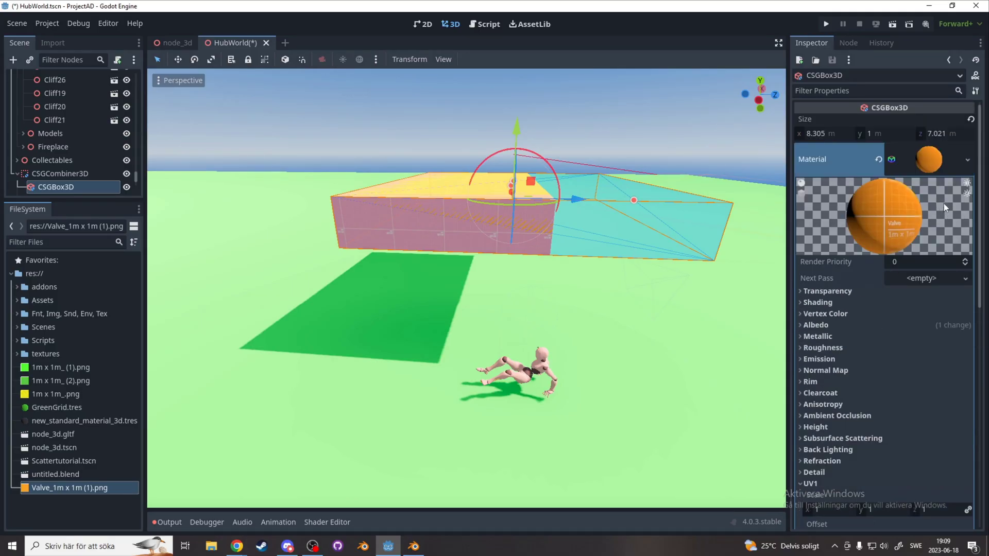
click(968, 160)
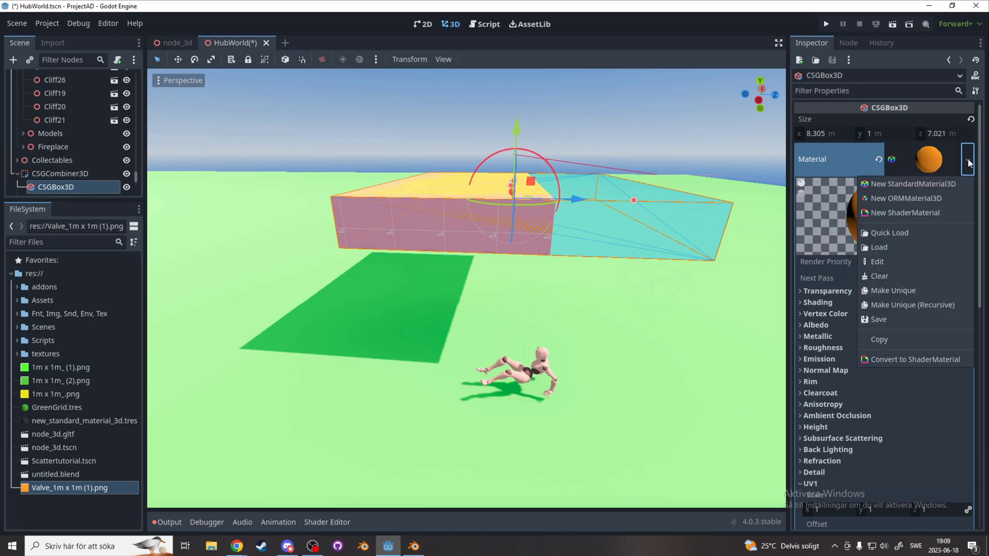
click(918, 320)
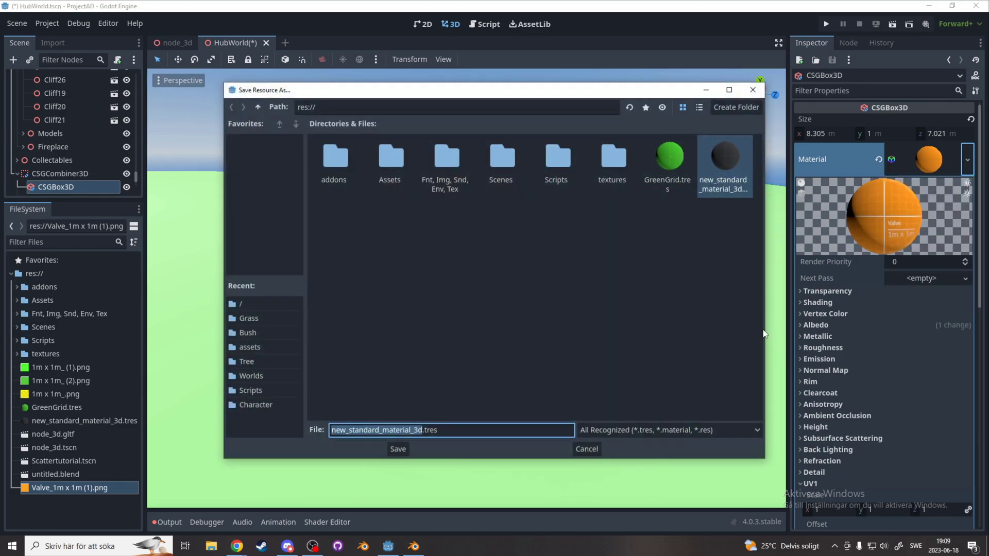
text(OrangeGrid)
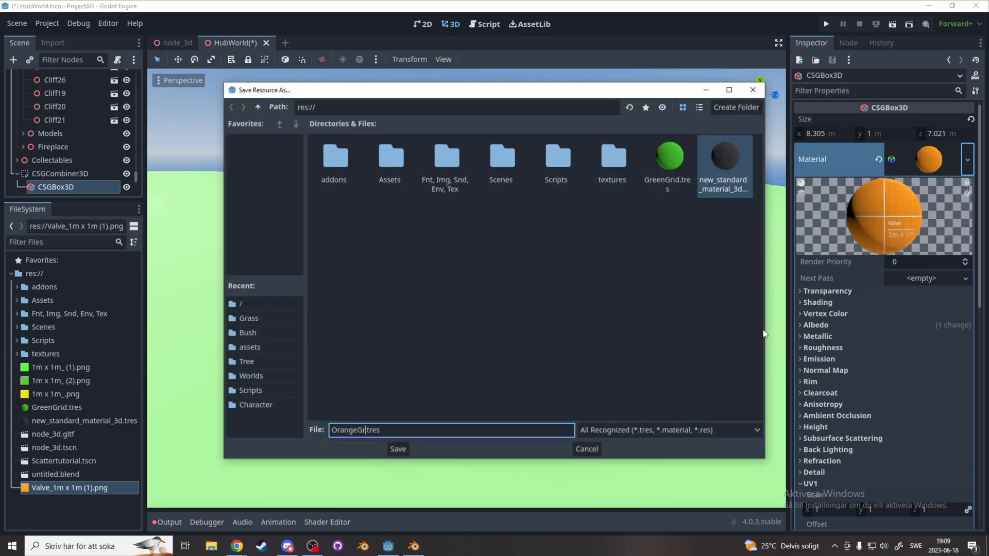
key(Return)
Add a CSGCylinder3D node under the CSGCombiner3D
click(57, 173)
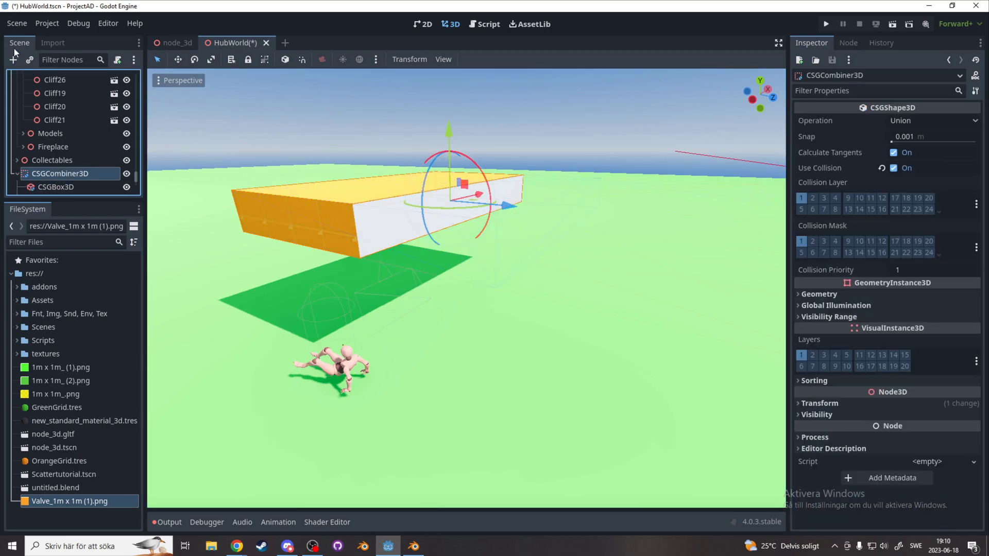
click(13, 60)
double_click(428, 252)
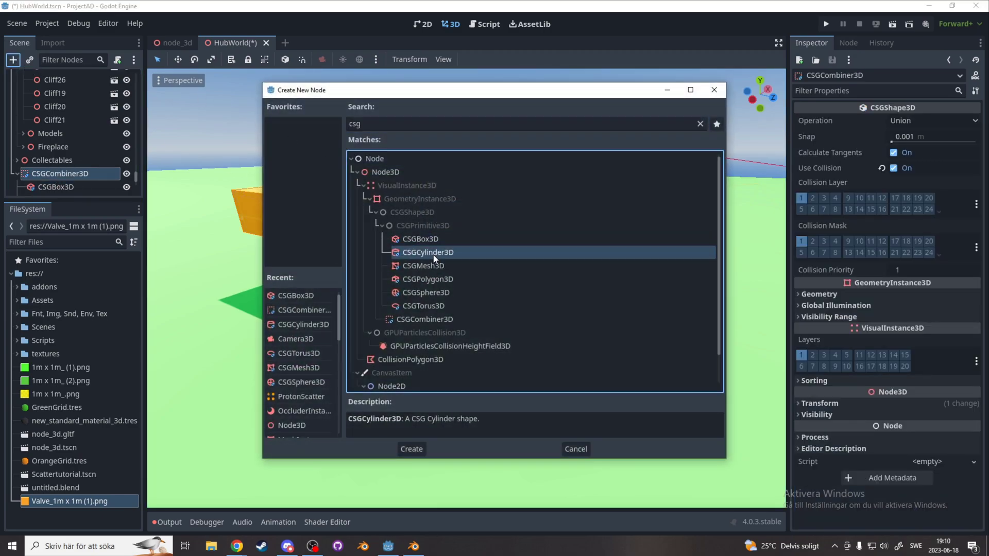
Turn the cylinder onto its side, shorten it to about 1.04 m, and place it at the slab's end along the X axis
middle_drag(536, 252, 497, 221)
click(766, 103)
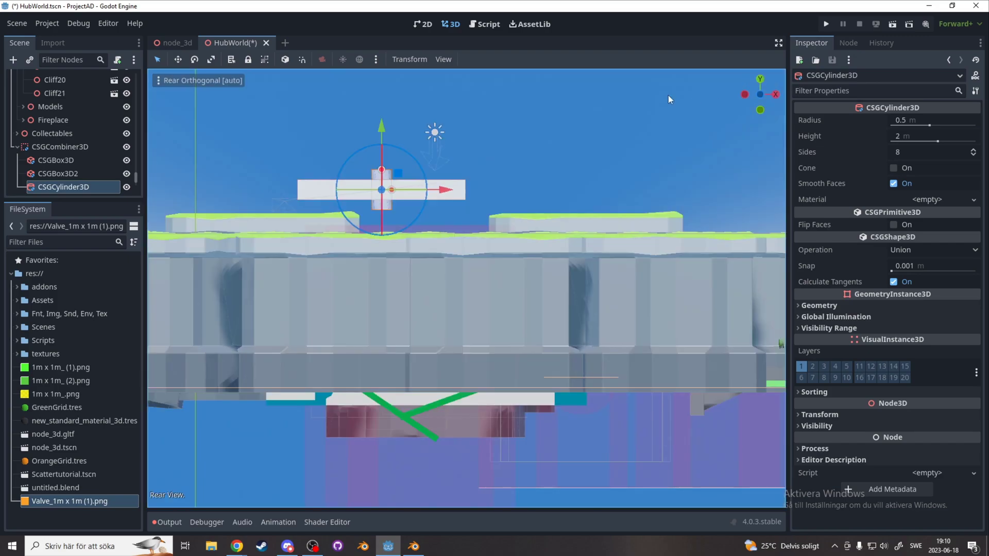
shift+middle_drag(396, 176, 499, 289)
scroll(499, 290, up, 12)
drag(498, 290, 473, 337)
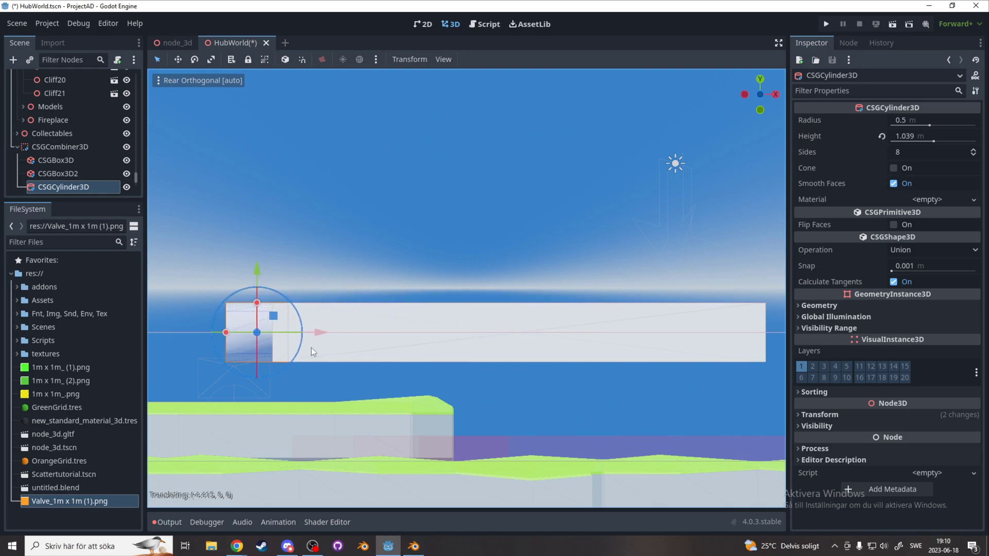
Enlarge the cylinder's radius well beyond the slab's thickness and lower it towards the ground
middle_drag(312, 348, 495, 344)
scroll(577, 384, down, 6)
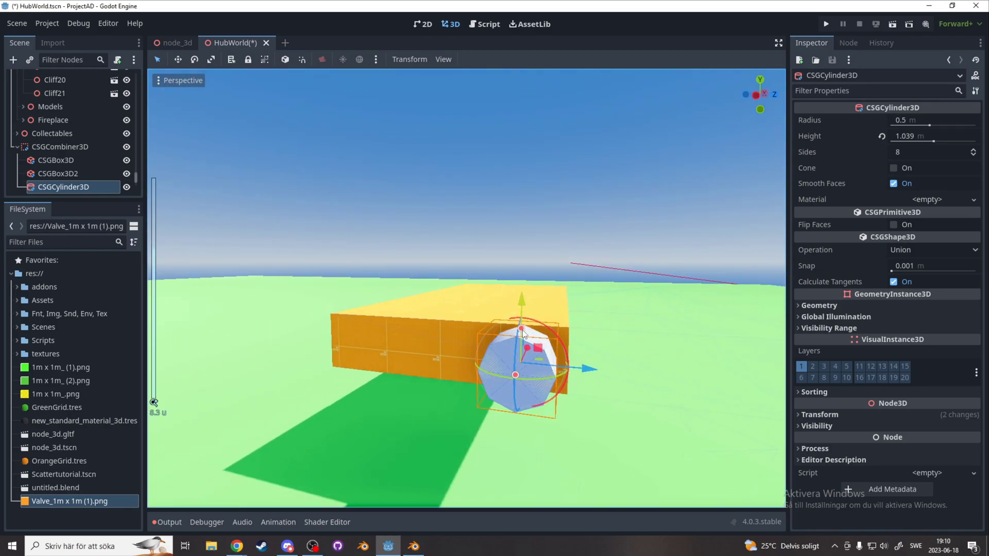
drag(521, 330, 522, 229)
scroll(621, 358, down, 9)
middle_drag(621, 358, 653, 359)
drag(489, 281, 493, 330)
middle_drag(634, 283, 569, 299)
click(568, 299)
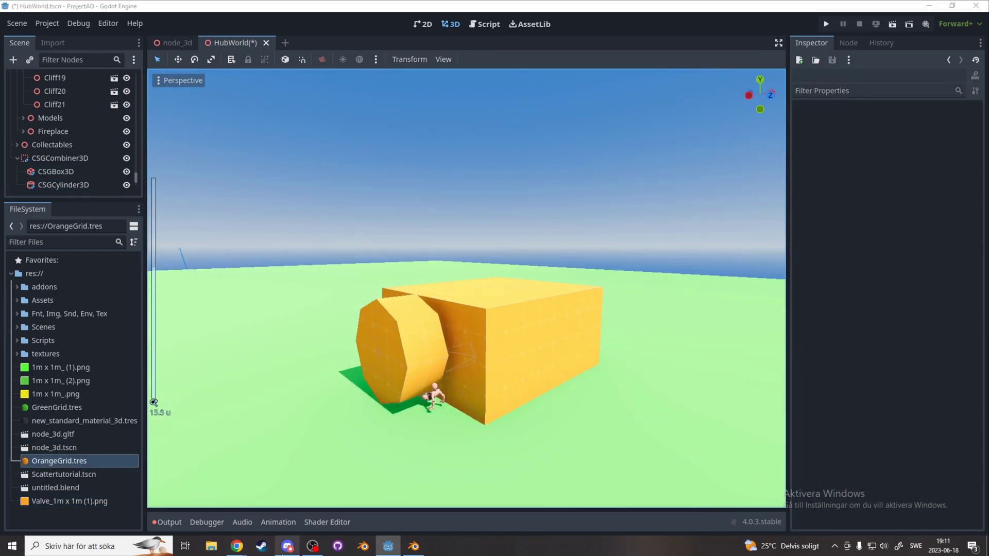
click(469, 380)
scroll(468, 380, up, 5)
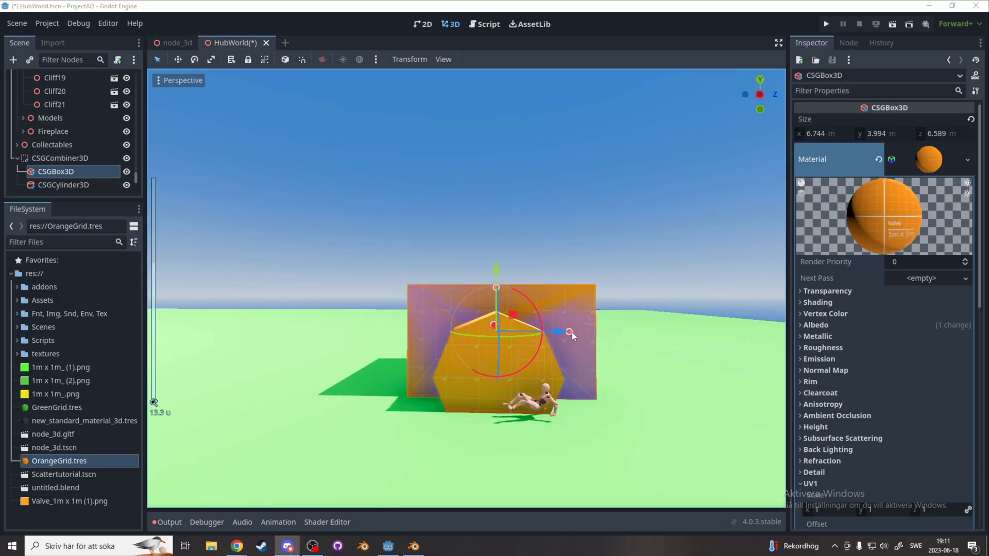
scroll(572, 332, up, 2)
click(598, 280)
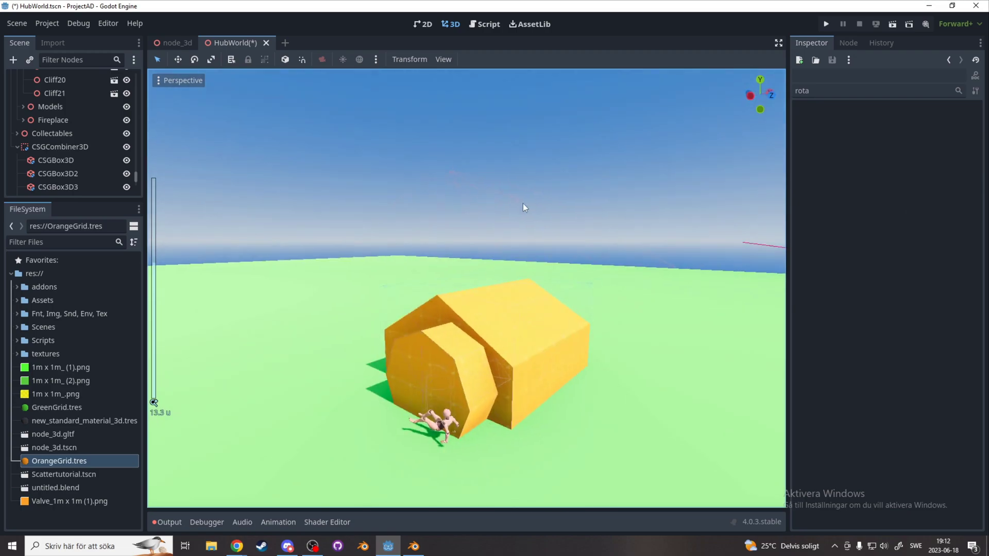
scroll(524, 215, down, 2)
scroll(594, 209, up, 8)
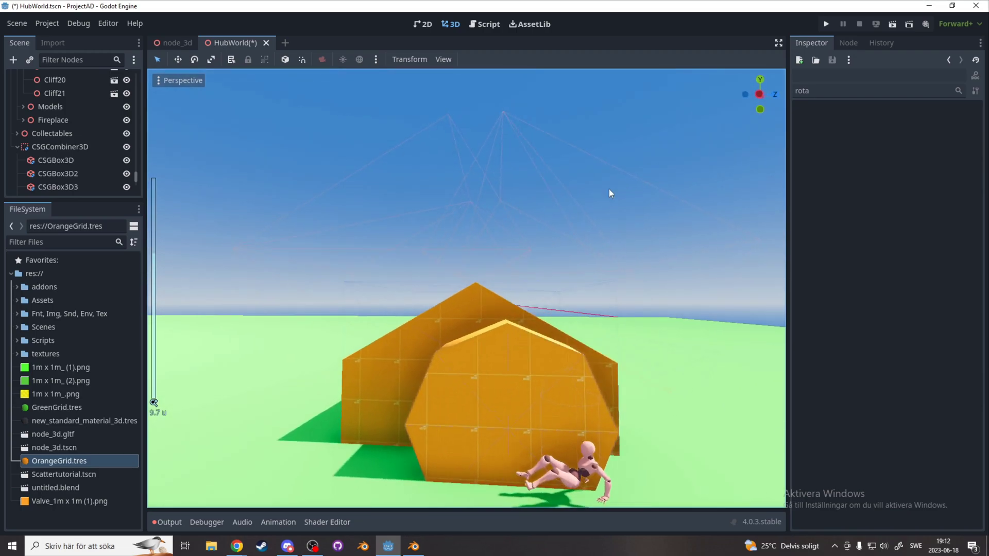
Copy the CSGCombiner3D with all its child shapes and paste it as the root of a new scene
click(59, 148)
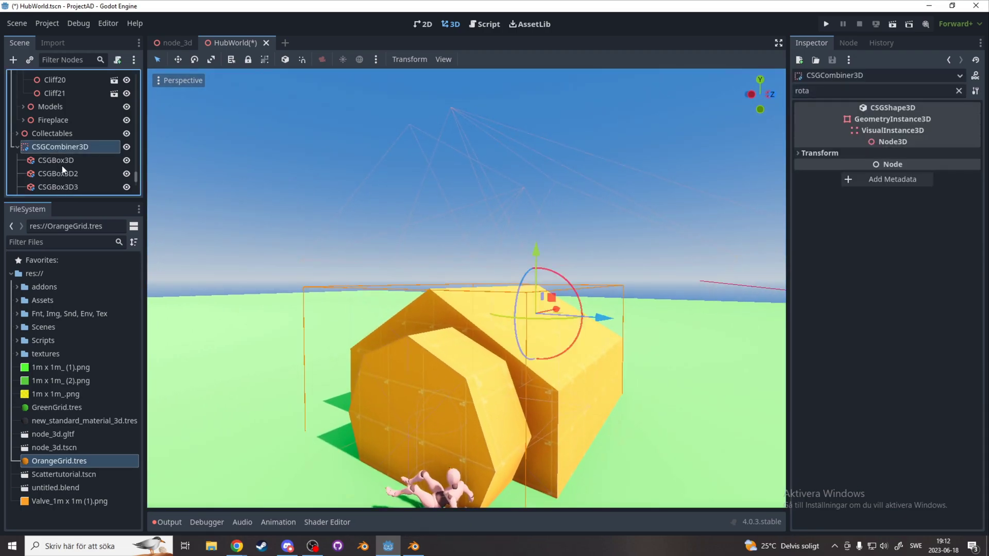
scroll(64, 155, down, 1)
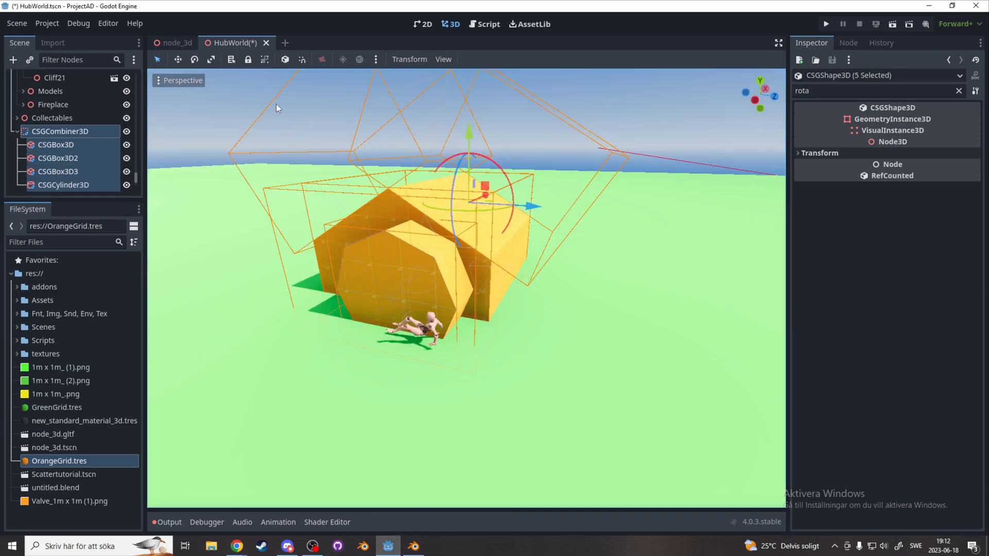
scroll(416, 178, down, 4)
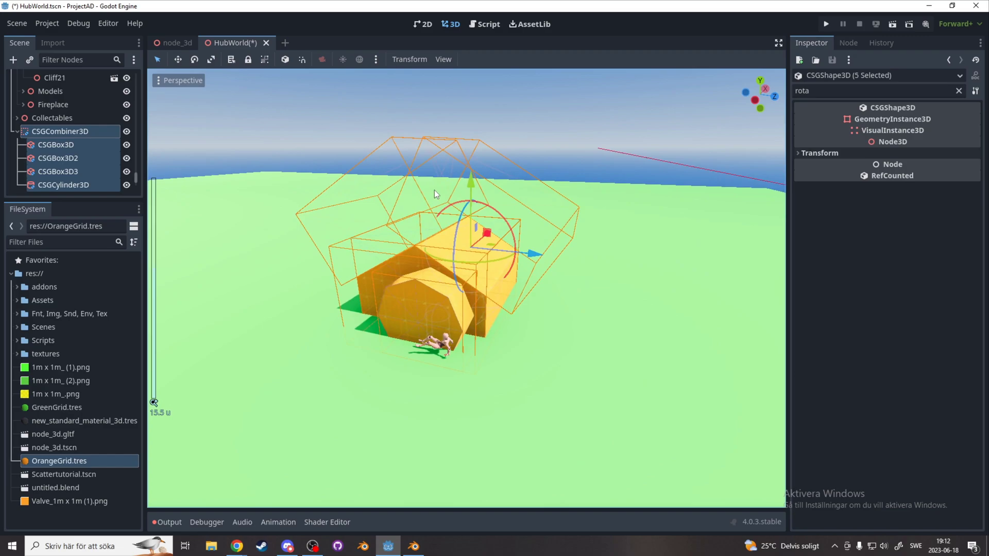
scroll(436, 190, up, 3)
click(285, 43)
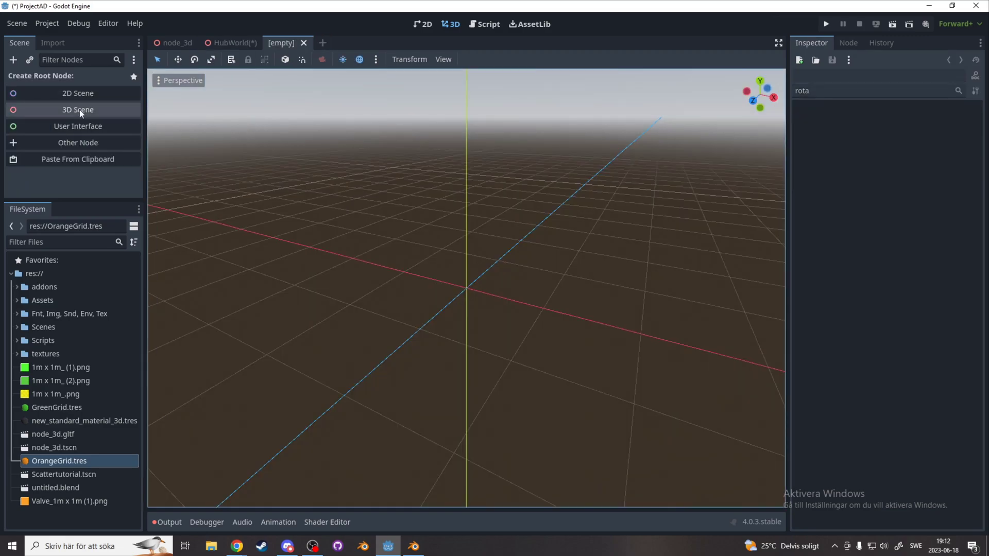
click(91, 162)
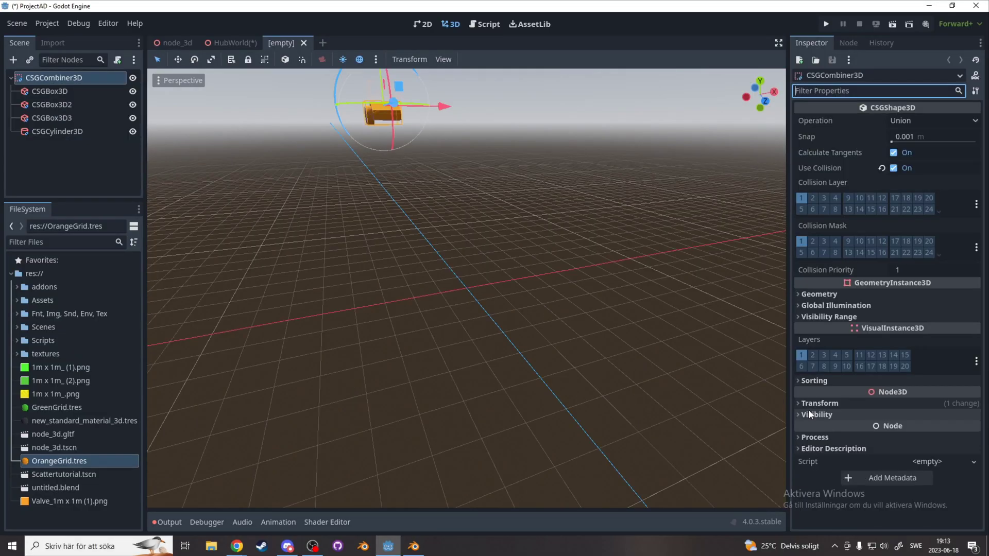
Reset the pasted CSGCombiner3D's position to 0, 0, 0
click(805, 404)
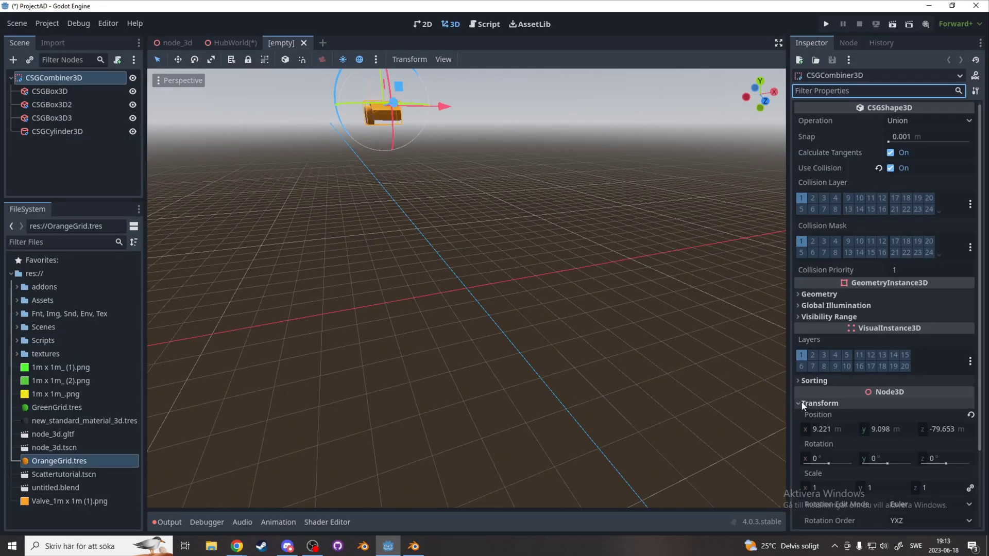
scroll(905, 418, down, 2)
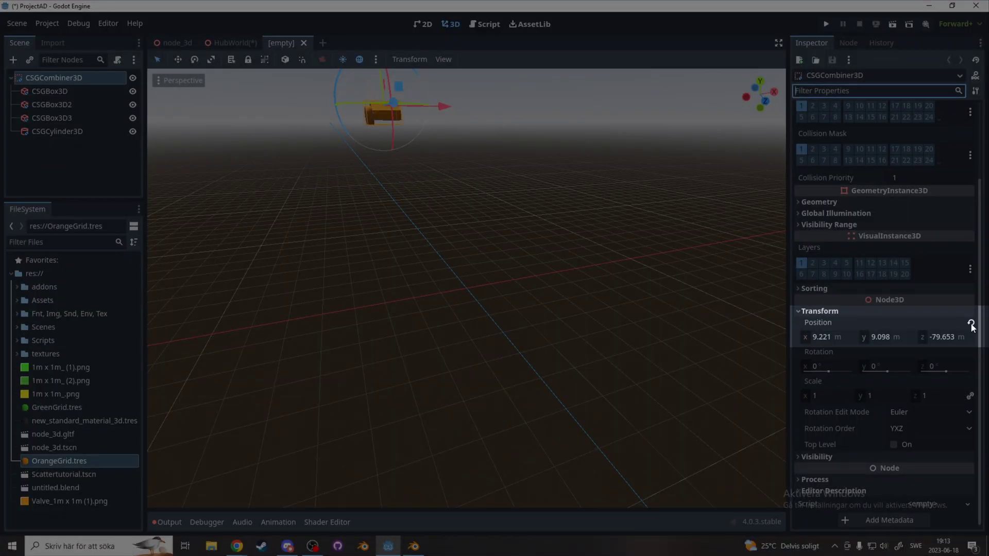
click(971, 322)
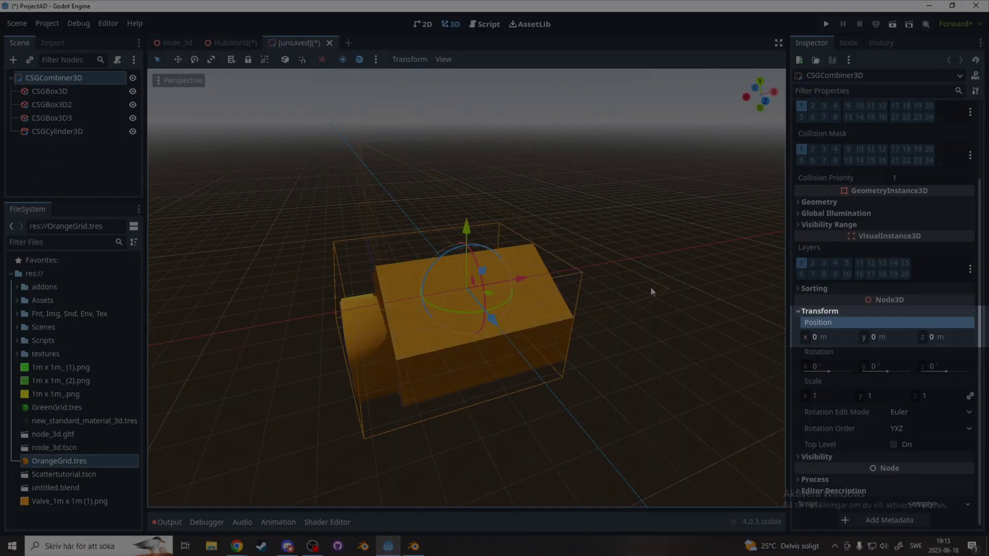
Export the scene as a glTF 2.0 file named CSGCombiner3D.gltf in the ProjectAD folder
middle_drag(613, 215, 561, 294)
click(615, 290)
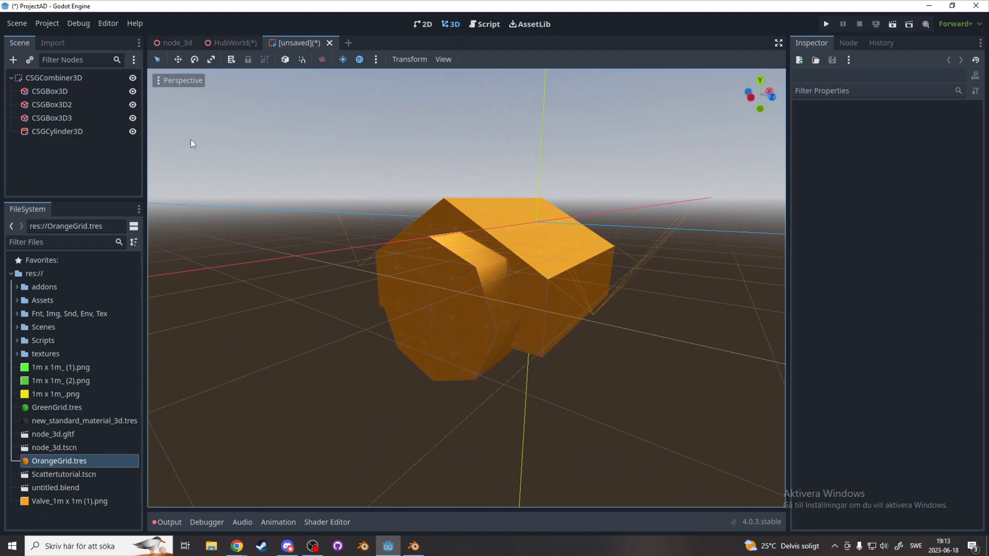
click(17, 24)
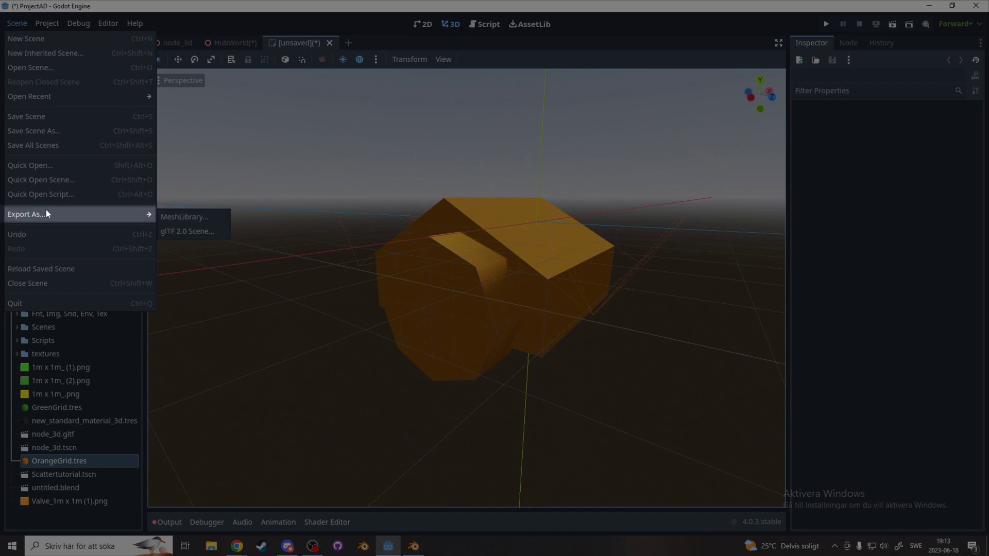
click(196, 233)
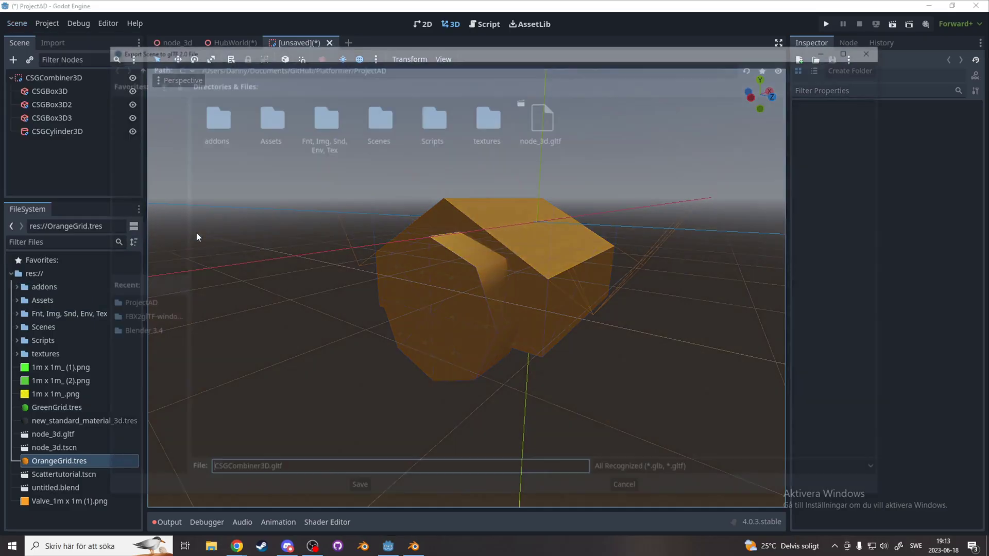
click(356, 491)
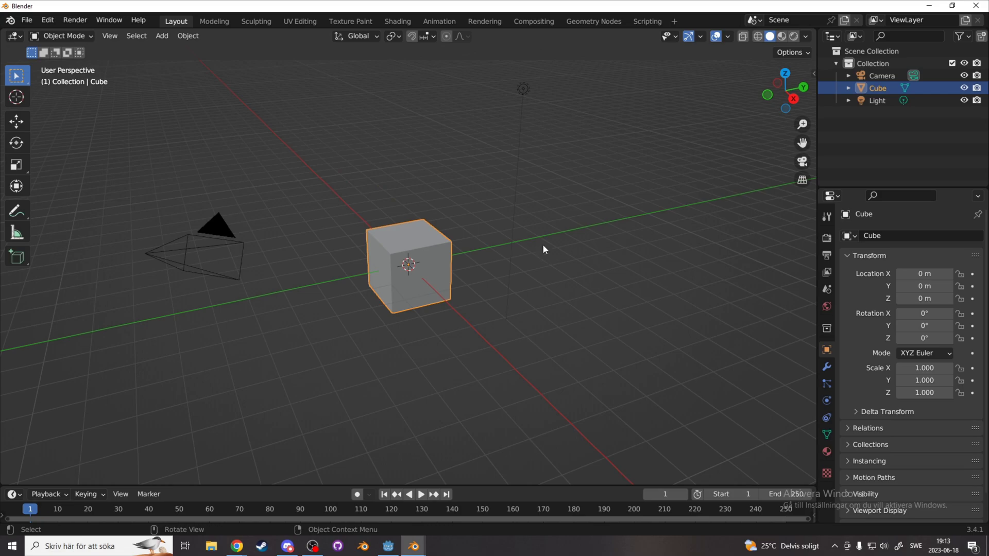
Switch to Blender and delete the default cube, camera and light
key(a)
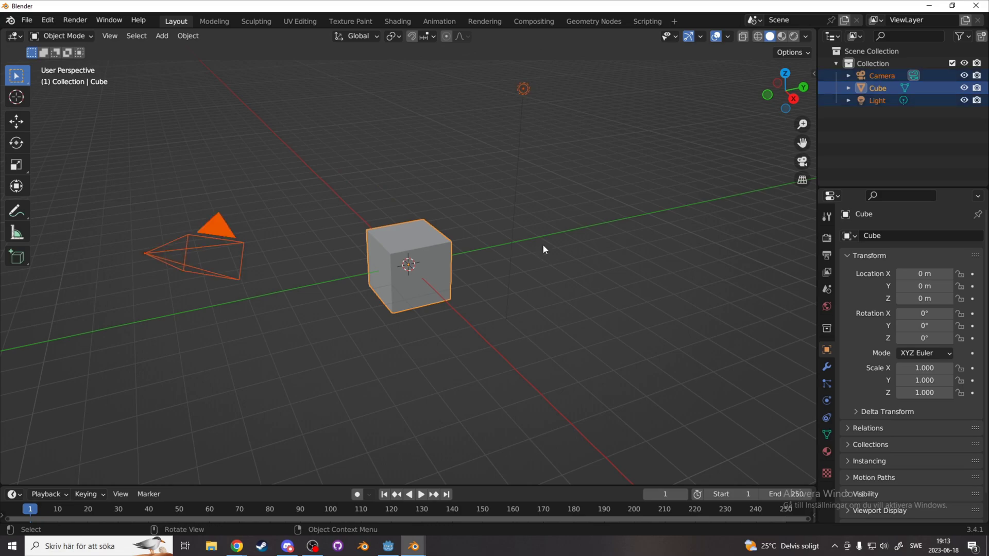
key(x)
click(543, 246)
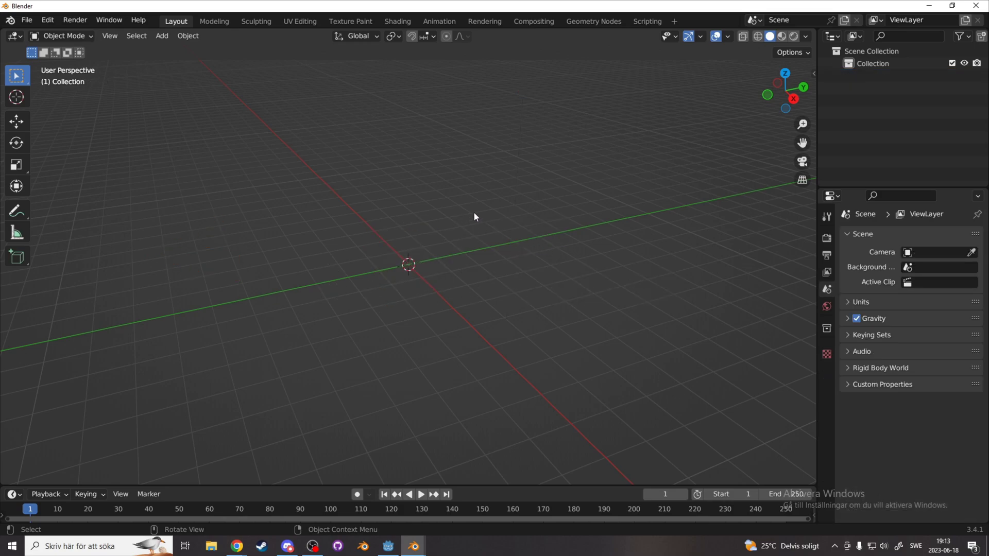
Import CSGCombiner3D.gltf from the GitHub/Platformer/ProjectAD folder and show it in Material Preview shading
click(29, 22)
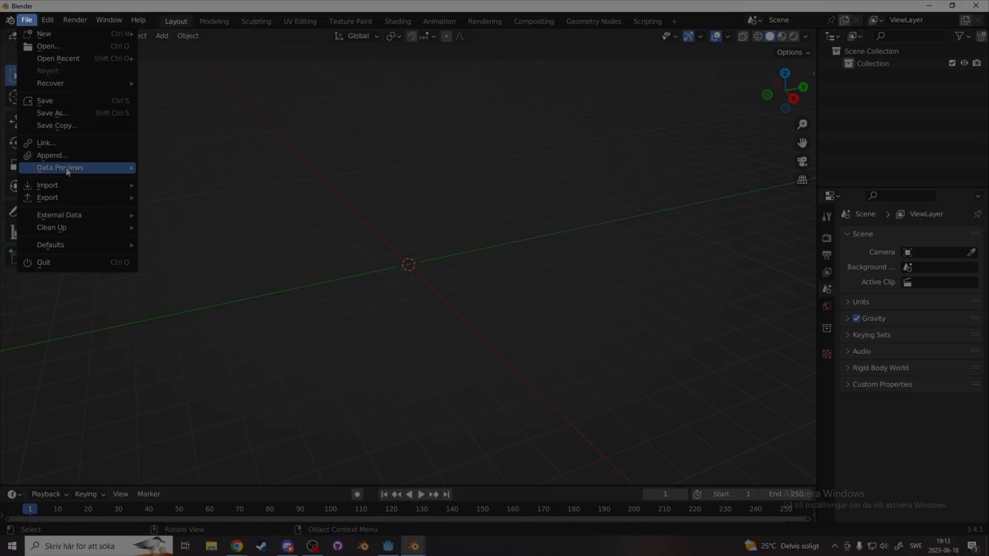
mouse_move(66, 187)
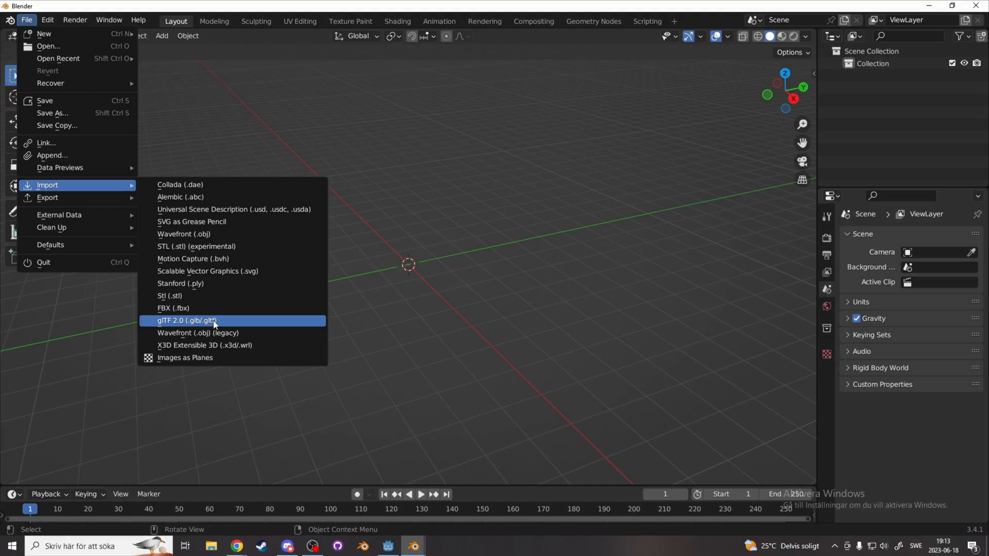
click(214, 322)
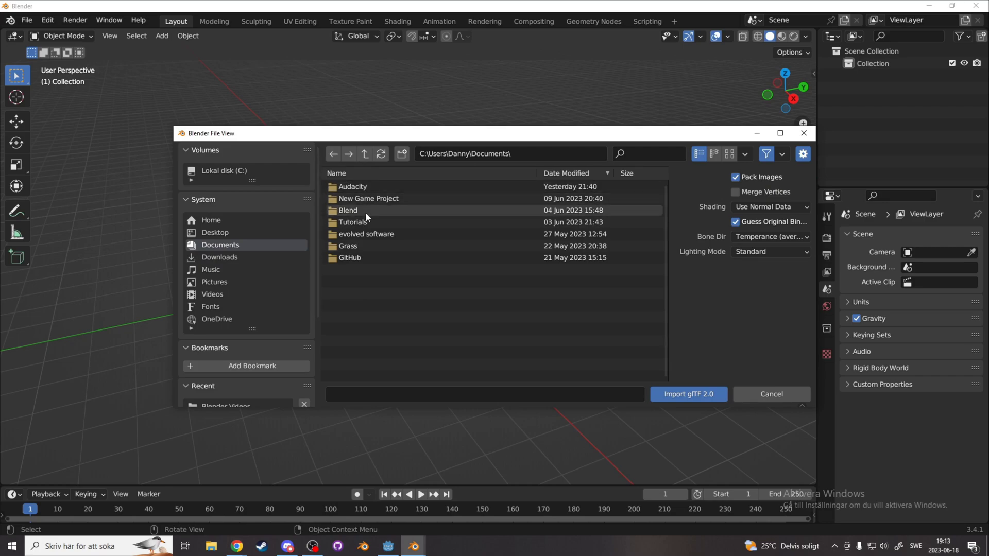
click(358, 257)
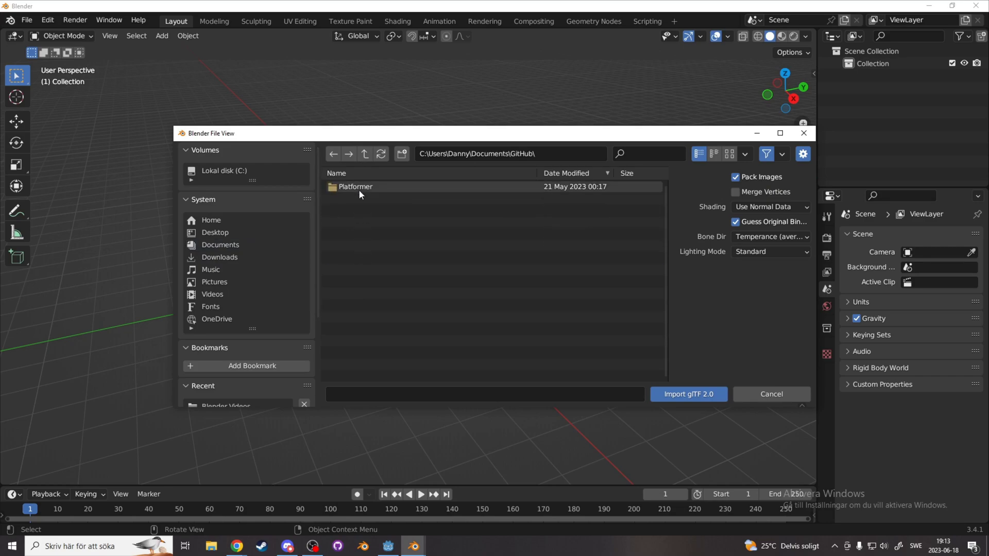
double_click(359, 187)
double_click(359, 188)
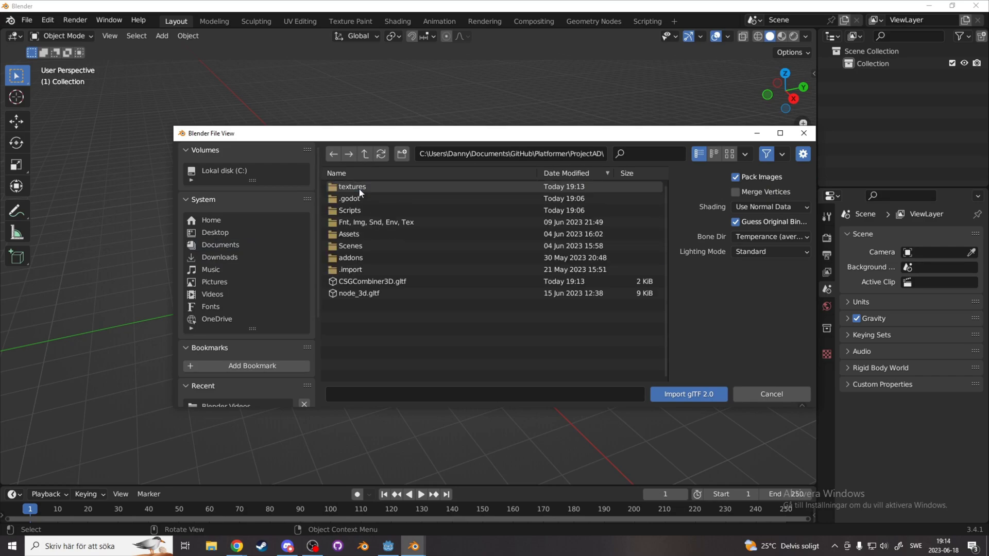
double_click(397, 282)
scroll(481, 290, down, 3)
key(z)
mouse_move(344, 273)
middle_down()
mouse_move(462, 285)
mouse_move(555, 264)
middle_up()
scroll(561, 264, up, 2)
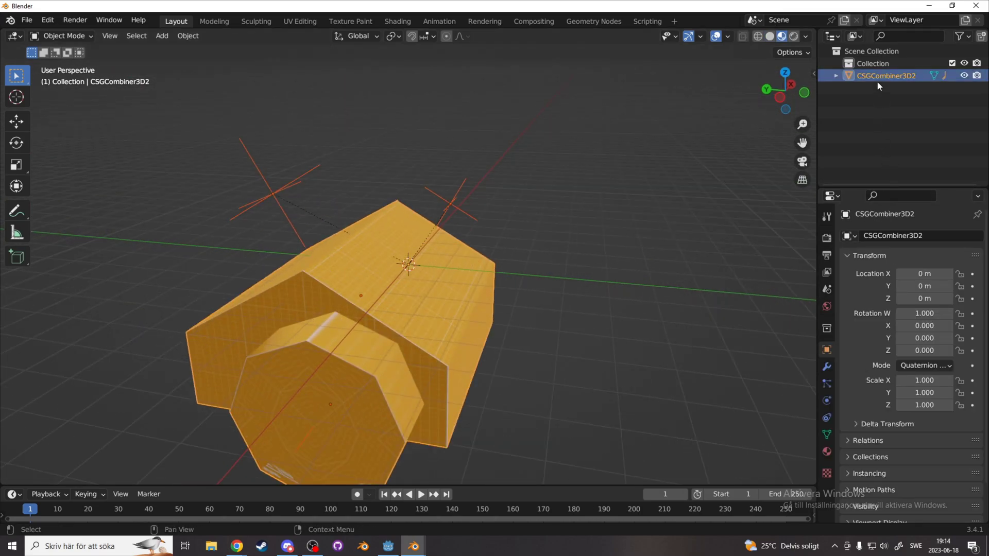
Rename the default collection as Ref and move all the imported objects into it
double_click(883, 64)
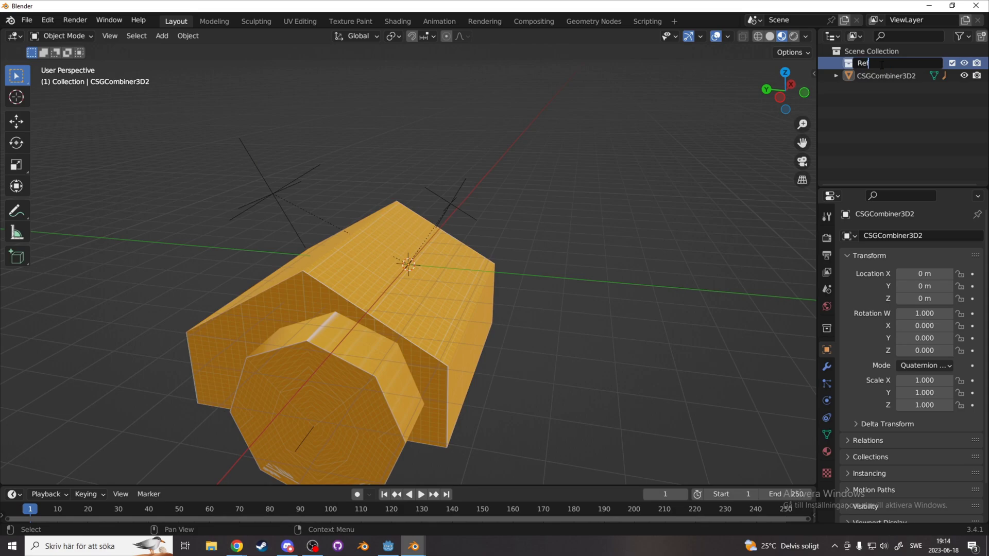
drag(883, 78, 880, 68)
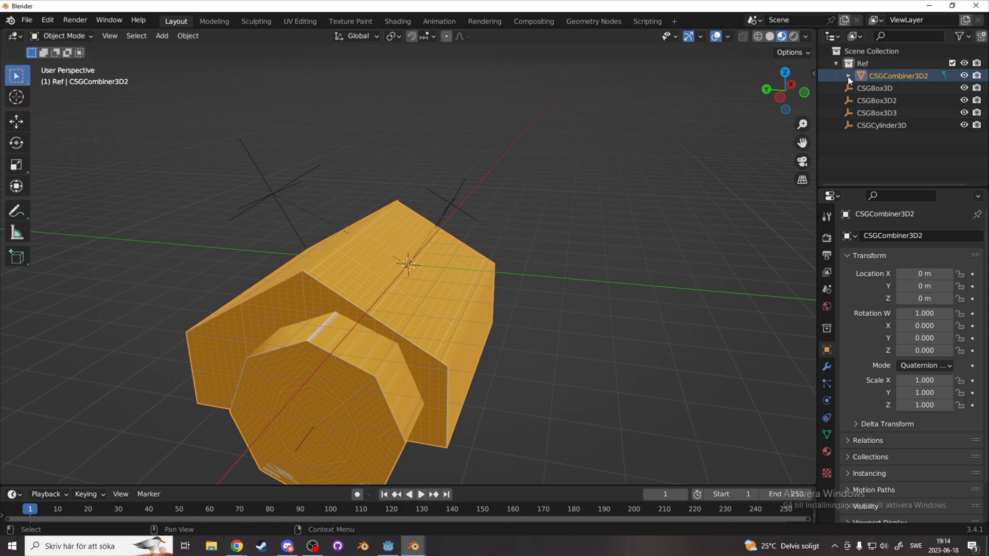
click(889, 77)
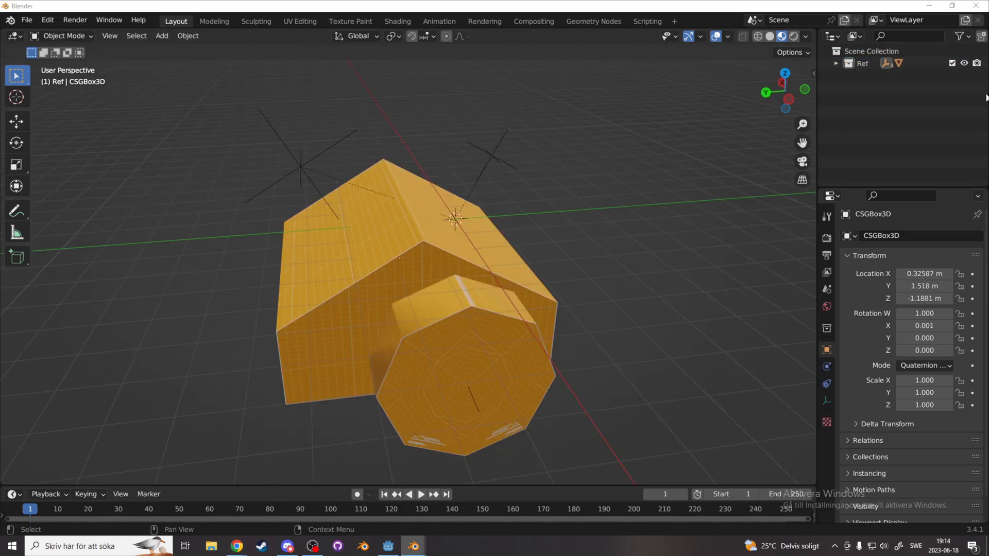
click(965, 65)
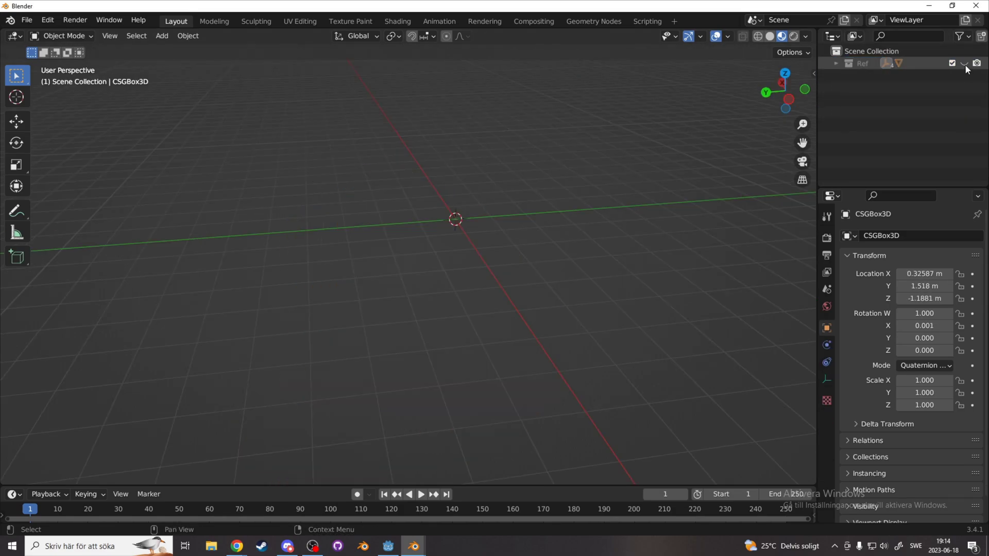
click(965, 65)
click(966, 65)
click(965, 64)
Create a new collection named Model alongside the Ref collection
right_click(895, 97)
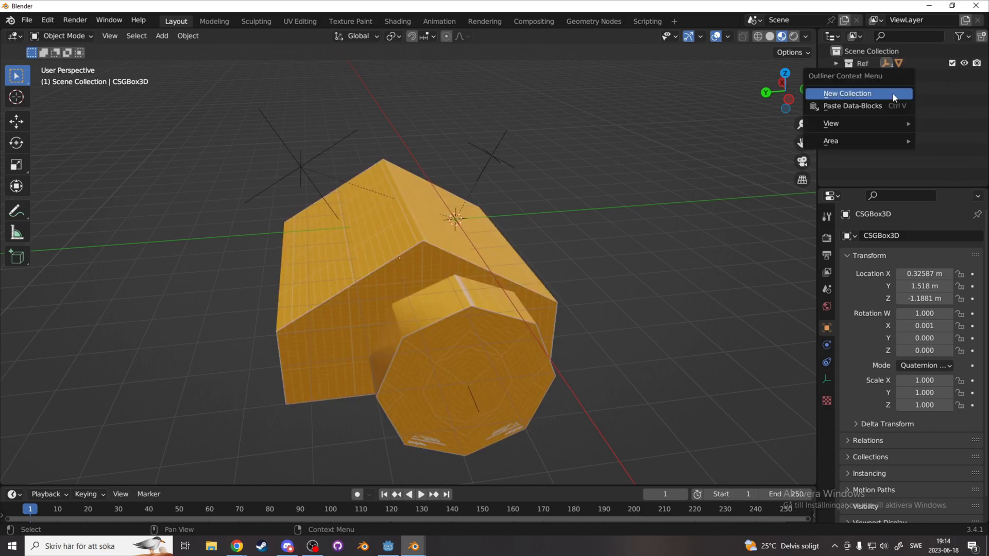
click(874, 96)
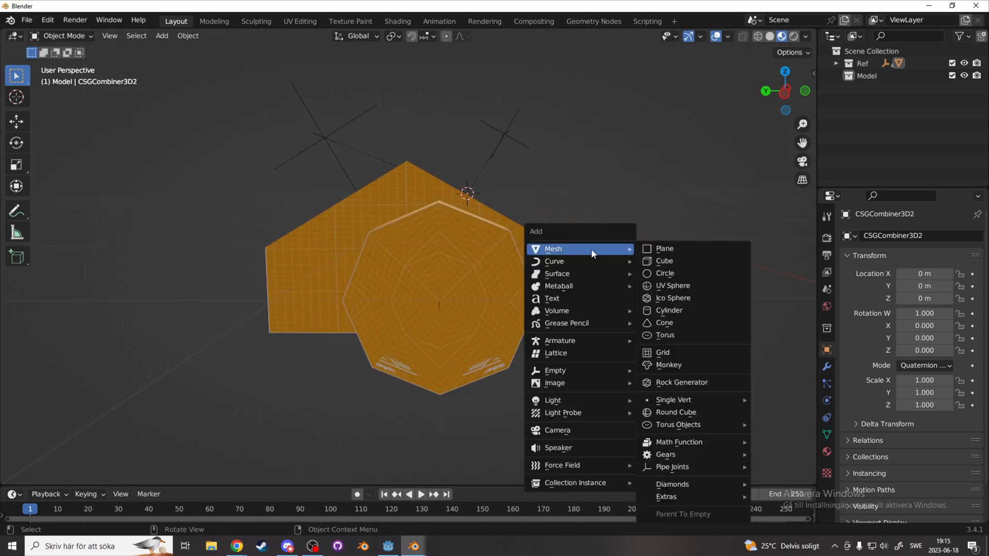
Shape a cylinder in the Model collection into a hollow waterwheel ring that matches the reference wheel
click(806, 36)
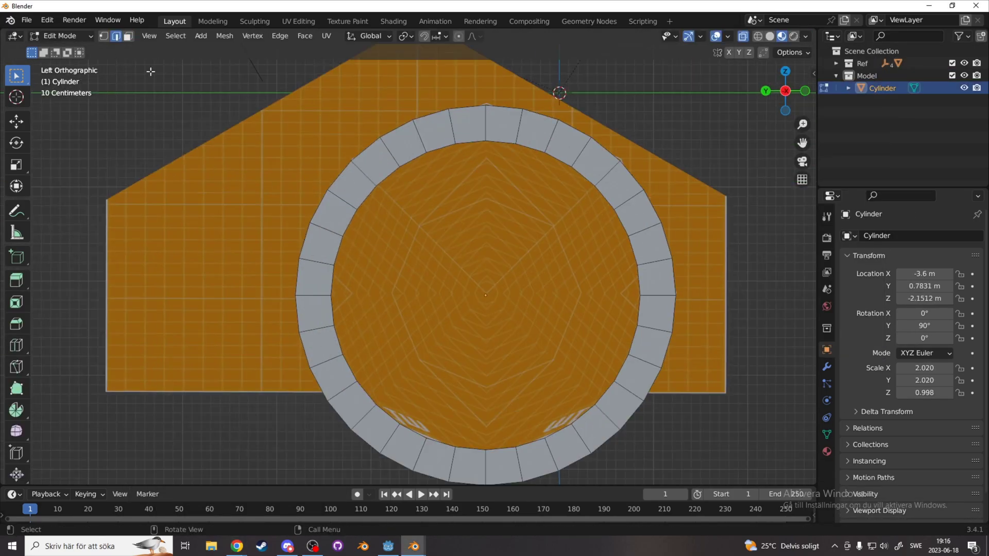
key(w)
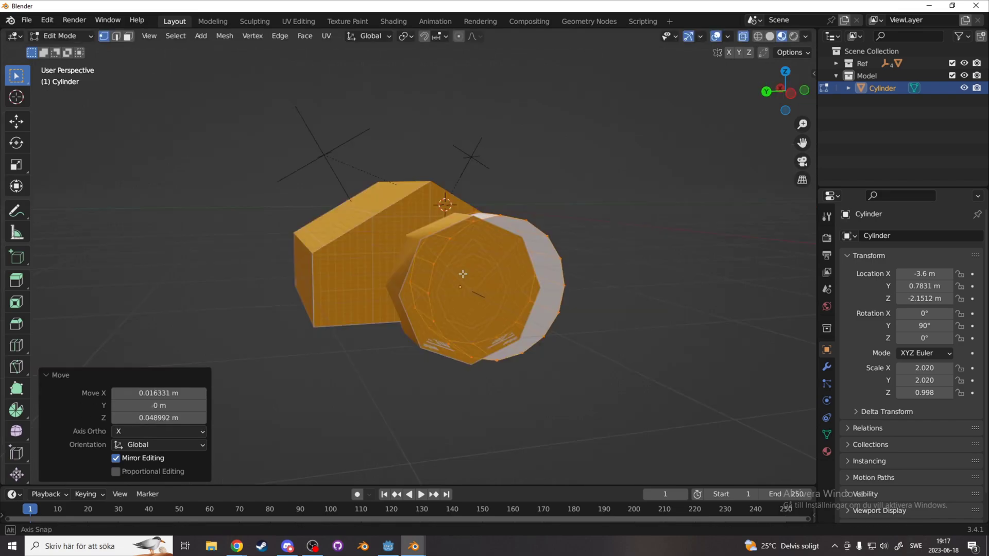
key(ctrl+Tab)
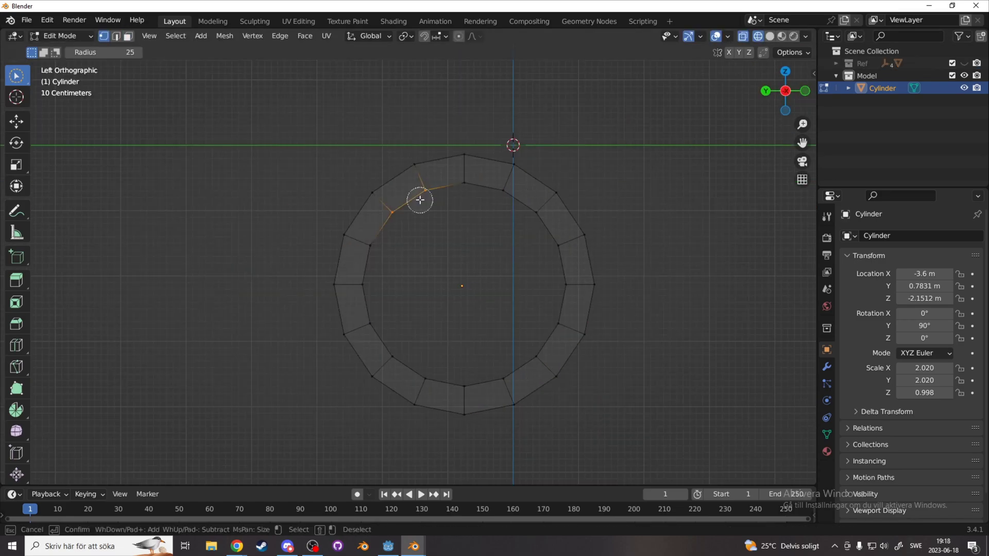
Inset pairs of faces around the waterwheel ring and cut openings between its paddles
key(i)
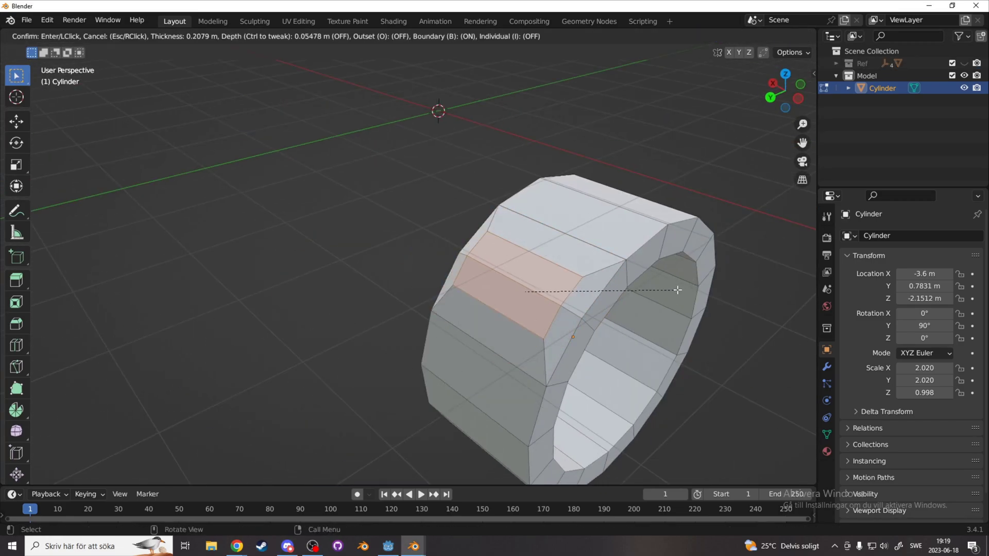
key(i)
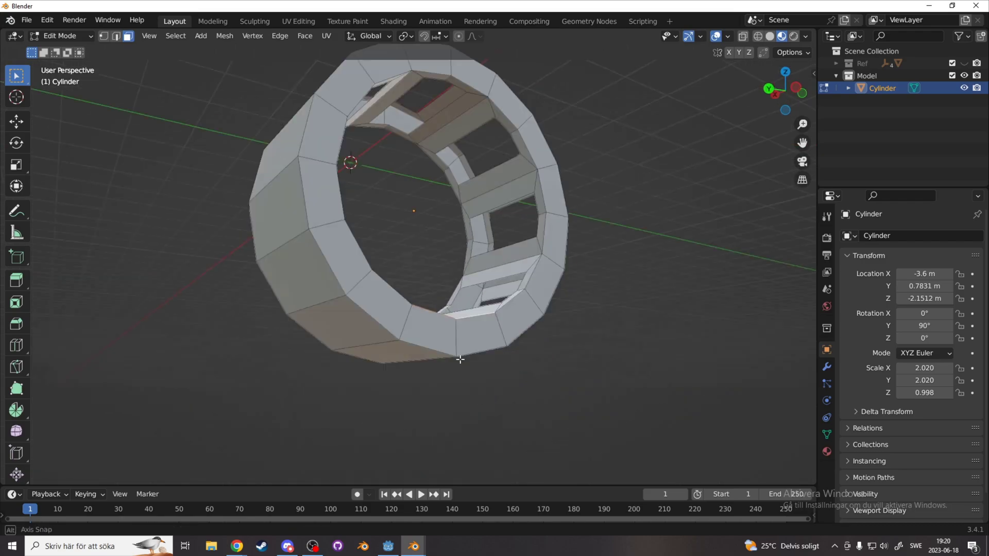
key(c)
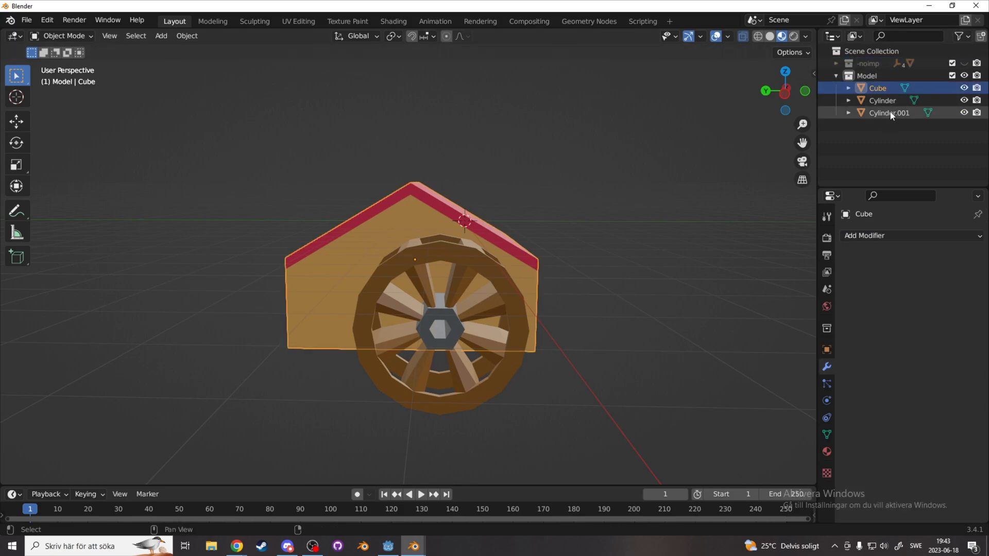
Join both cylinder objects with the Cube house and rename the combined object as Watermill-col
shift+click(889, 113)
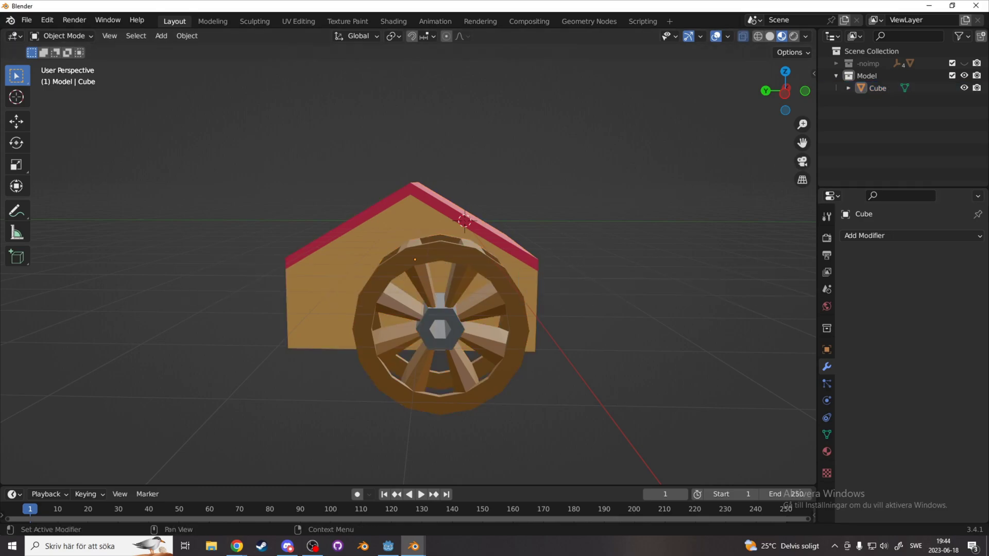
double_click(878, 88)
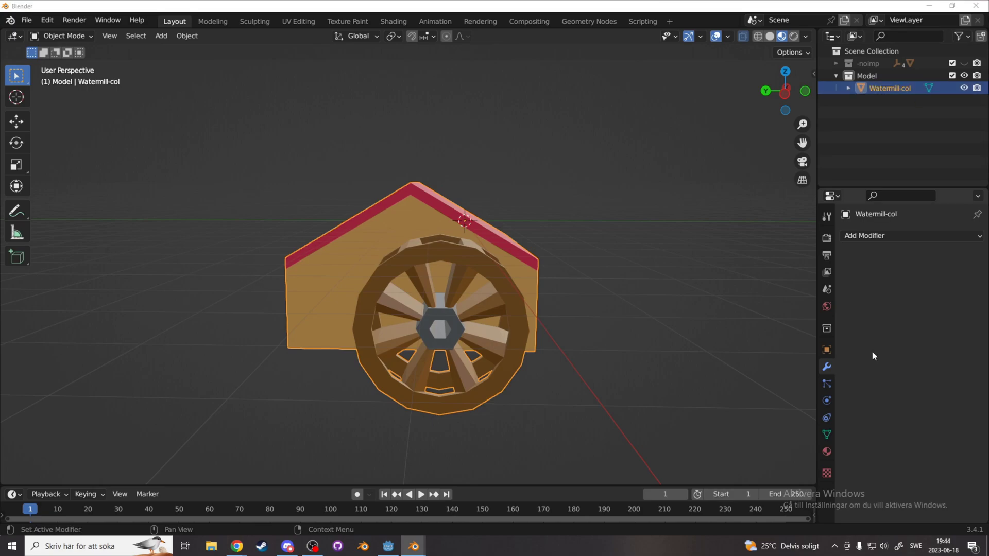
Create a new collection named Collision alongside the Model collection
right_click(874, 126)
click(882, 106)
click(887, 102)
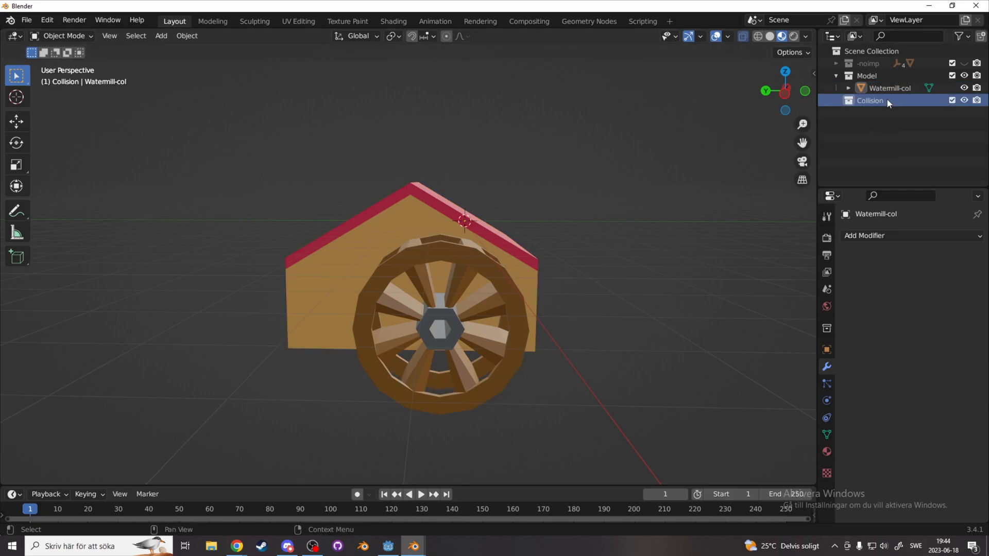
Enter Edit Mode on Watermill-col and add a cylinder to its mesh
key(ctrl+Tab)
click(620, 221)
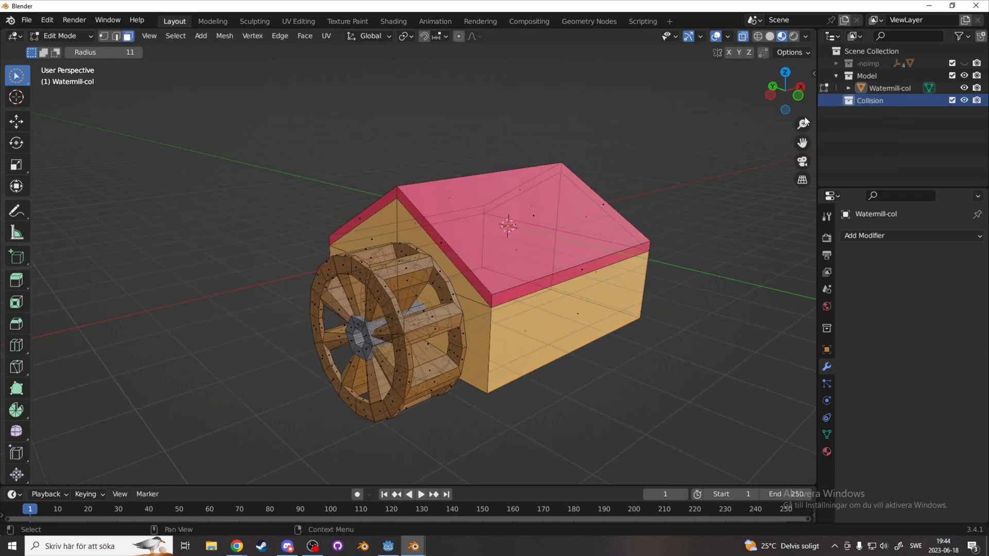
key(shift+a)
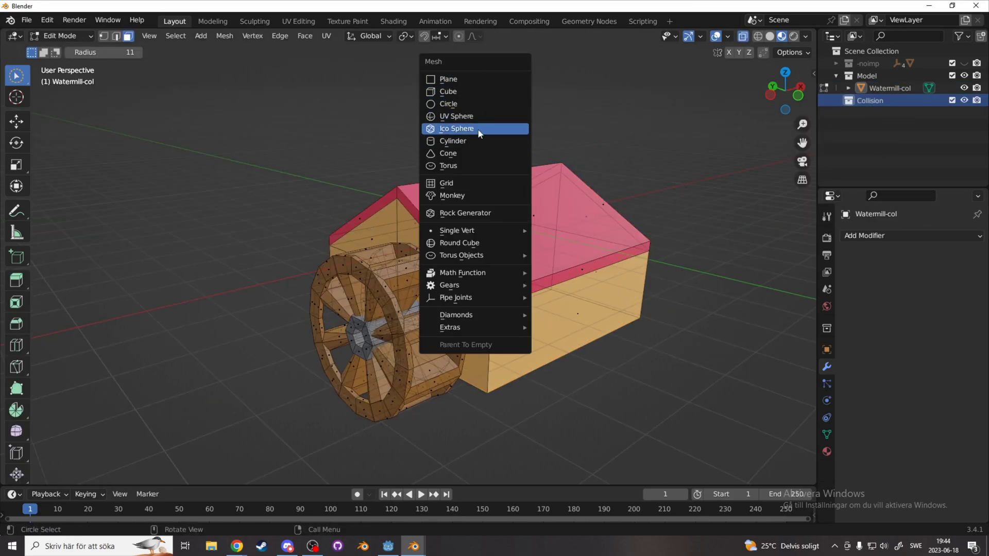
click(473, 137)
text(ry90)
key(Return)
key(KP_1)
key(g)
click(515, 326)
key(s)
key(ctrl+z)
key(ctrl+z)
key(ctrl+z)
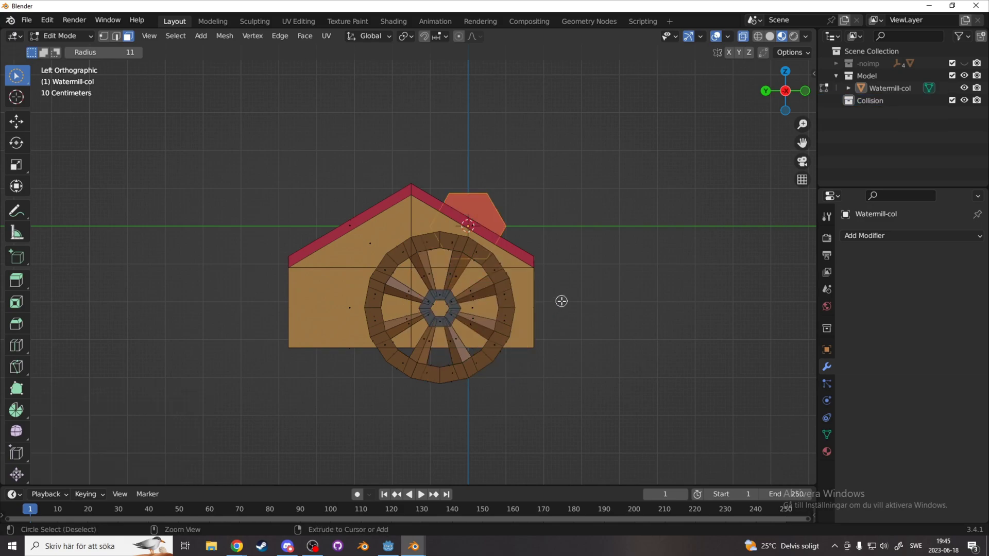
Set the new cylinder's vertex count to 16 and rotate it 90° about the Y axis
click(159, 328)
text(16)
middle_drag(695, 188, 634, 212)
key(r)
key(y)
key(9)
key(0)
key(Return)
Move the cylinder about 0.73 m in Y and -2.12 m in Z onto the wheel's centre, and scale it to the rim
key(ctrl+KP_3)
key(g)
click(581, 356)
key(s)
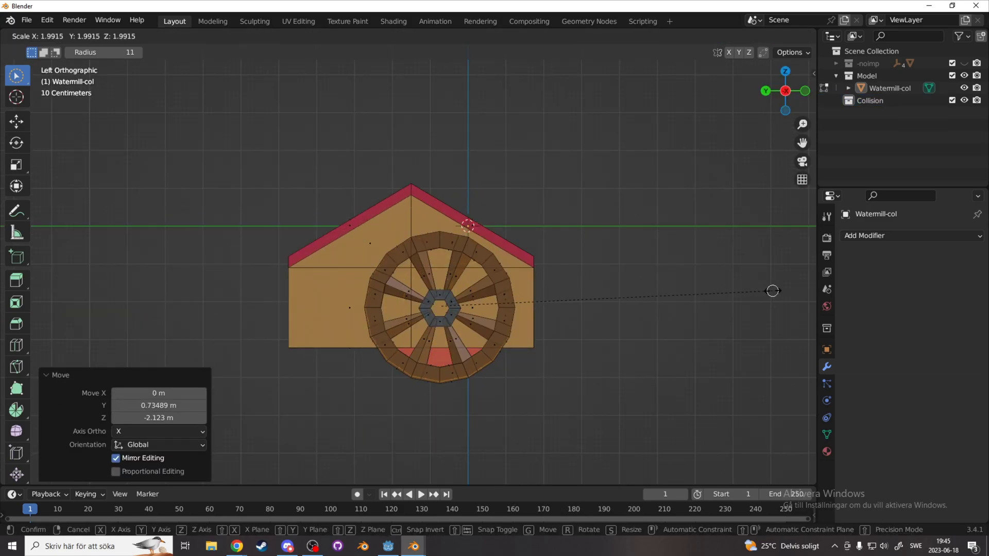
Fit the cylinder to the wheel's width and shift it about 0.23 m along X
middle_drag(721, 280, 579, 292)
key(s)
key(KP_1)
key(Escape)
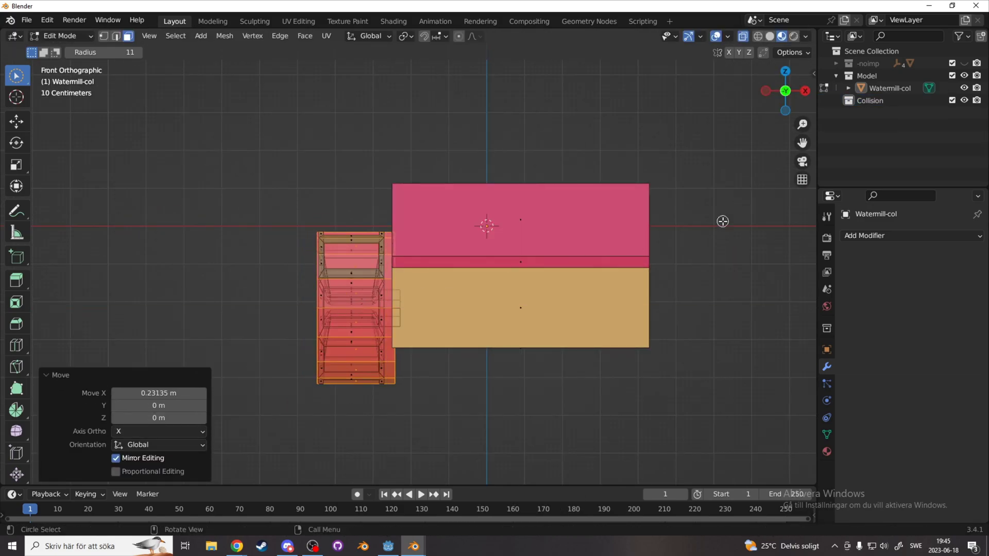
Add a cube to the mesh, enlarge it to the house's height and move it over the house
key(shift+a)
click(688, 177)
key(s)
click(755, 245)
key(g)
click(750, 283)
Scale and move the collision cube along X so that it spans the house's length
key(s)
key(x)
click(90, 292)
key(g)
key(x)
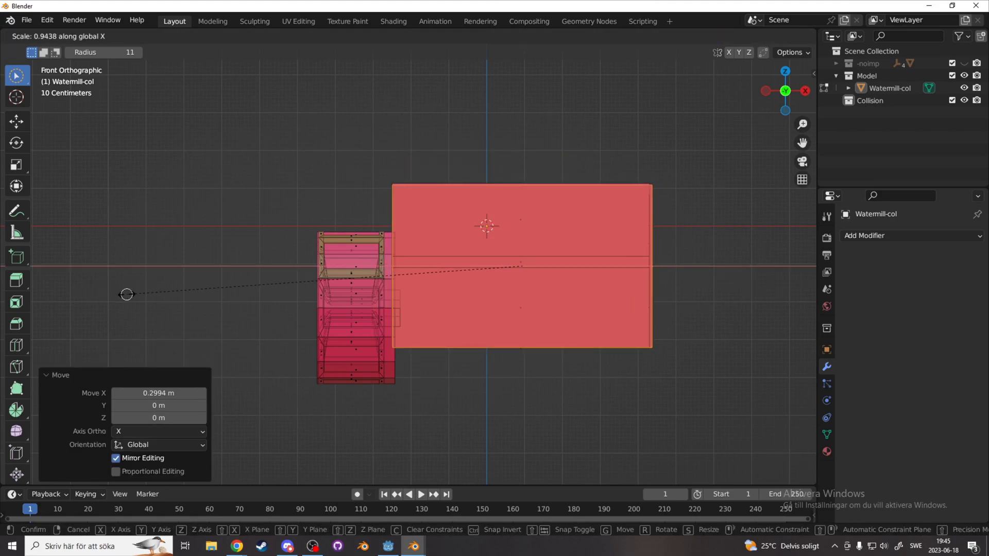
Scale and move the collision cube along Y so that its sides line up with the house's side walls
alt+middle_drag(464, 208, 592, 227)
key(s)
key(y)
click(713, 238)
key(g)
key(y)
click(656, 240)
key(s)
key(y)
click(633, 240)
key(g)
key(y)
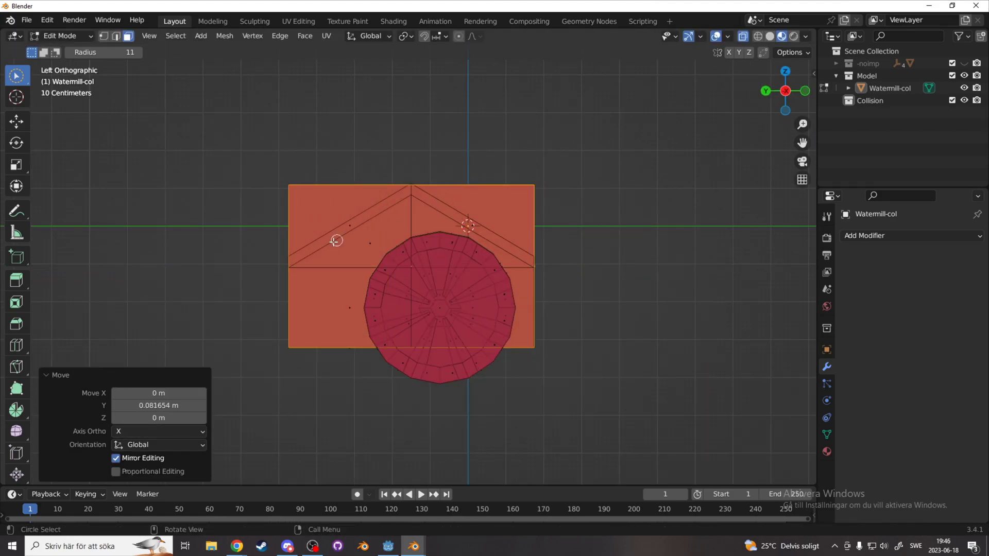
Loop cut the collision box along the roof ridge and slide both upper outer edges down to the eaves
right_click(269, 201)
key(ctrl+r)
click(288, 185)
key(g)
key(g)
click(534, 185)
key(g)
key(g)
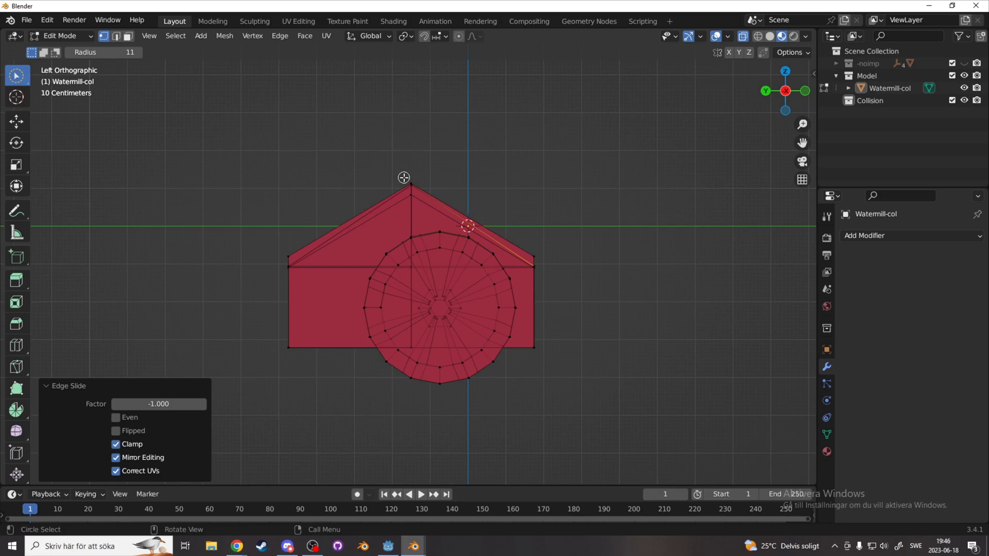
Undo the collision box edits inside the watermill mesh, back to before the cube was added
key(Tab)
middle_drag(403, 177, 494, 223)
key(ctrl+z)
key(ctrl+z)
key(ctrl+z)
key(ctrl+z)
key(ctrl+z)
key(ctrl+z)
key(ctrl+z)
key(p)
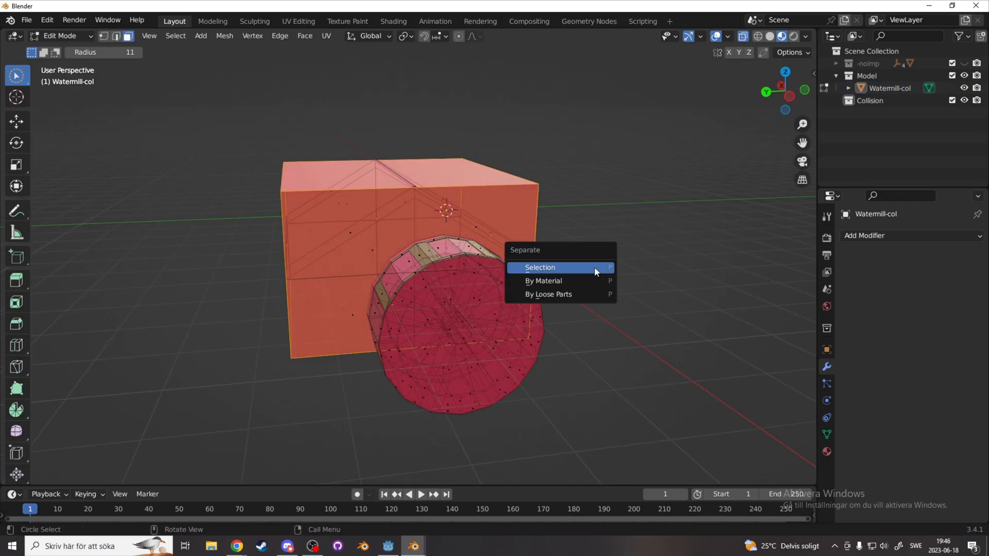
key(Escape)
key(ctrl+z)
key(ctrl+z)
key(ctrl+z)
key(ctrl+z)
key(ctrl+z)
Separate the selected wheel cylinder into its own object and add a new cube in Object Mode, viewed from the side
key(p)
key(Tab)
middle_drag(568, 178, 455, 181)
key(shift+a)
click(467, 191)
alt+middle_drag(515, 188, 696, 174)
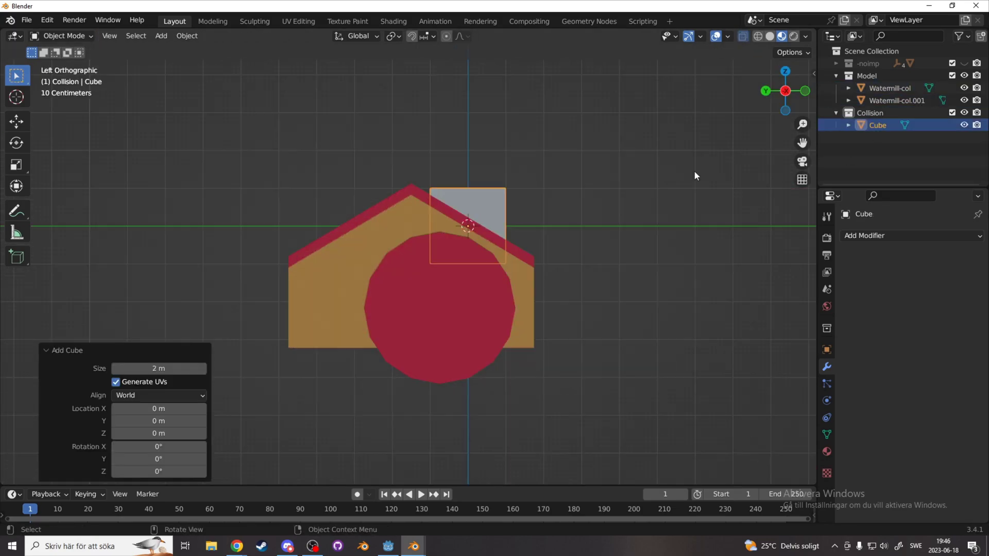
Scale the new cube up and move it over the house so that it matches the house's width
key(s)
key(g)
key(s)
click(763, 281)
key(g)
key(s)
key(g)
click(652, 268)
Scale and move the cube along Z so that its height covers the house from base to roof
key(s)
key(s)
key(z)
click(546, 193)
key(g)
key(z)
key(s)
key(z)
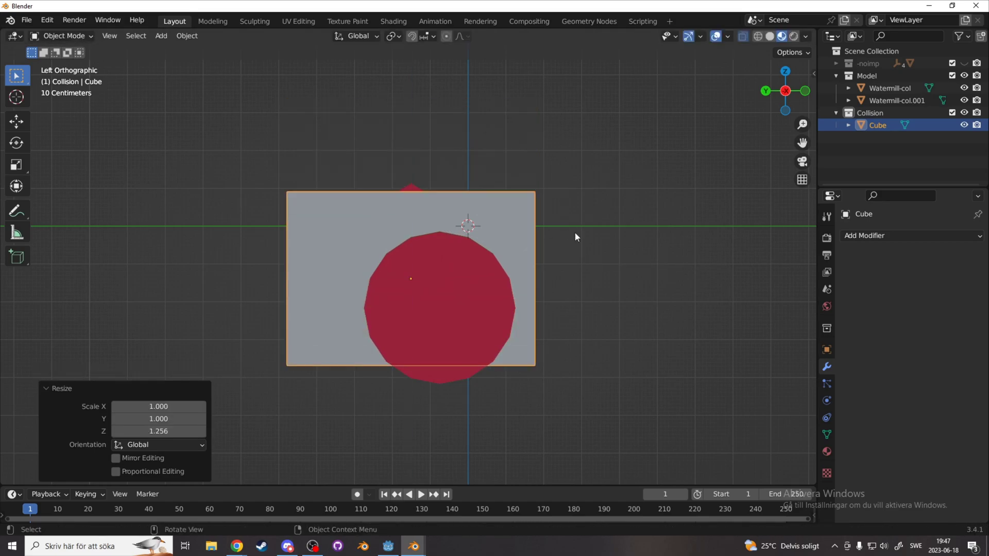
Loop cut the cube at mid-height and along the roof ridge, and slide both upper outer edges down to the eaves
key(Tab)
key(ctrl+r)
click(298, 236)
right_click(298, 237)
key(ctrl+r)
key(c)
click(534, 176)
key(g)
key(g)
click(296, 262)
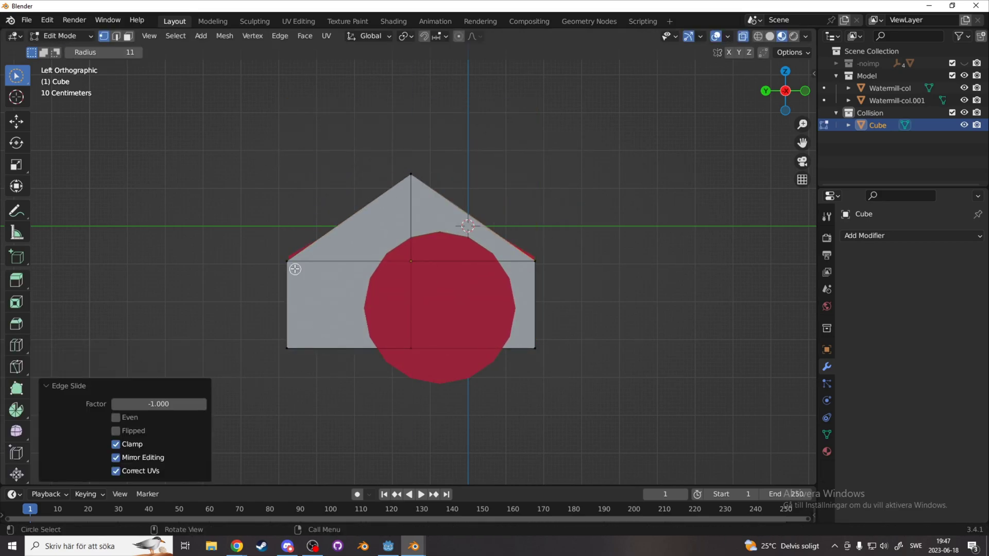
Adjust the eave and ridge vertices of the collision shape along Z to follow the house's roof line
key(g)
key(z)
key(c)
click(411, 174)
key(g)
key(z)
Scale and move the collision shape along X in front view so that it covers the house body
key(Tab)
middle_drag(675, 201, 571, 225)
key(s)
key(x)
click(608, 214)
key(g)
key(x)
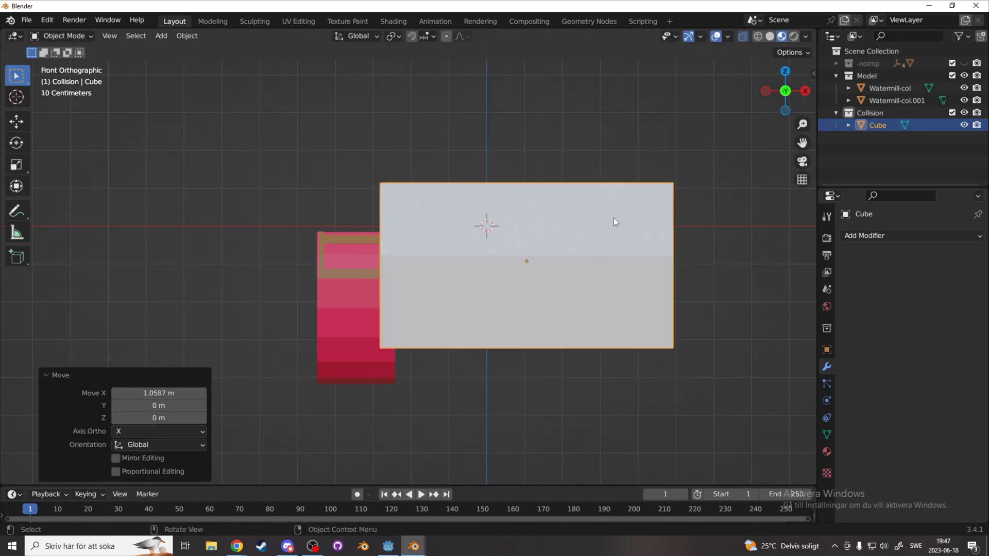
Fine-tune the collision shape's X scale and position so that its ends line up with the house's end walls
key(g)
key(x)
key(s)
key(x)
click(660, 222)
key(g)
key(x)
click(678, 222)
click(678, 219)
Join the separated wheel cylinder Watermill-col.001 with the Cube object in the Collision collection
middle_drag(502, 176, 608, 192)
click(879, 127)
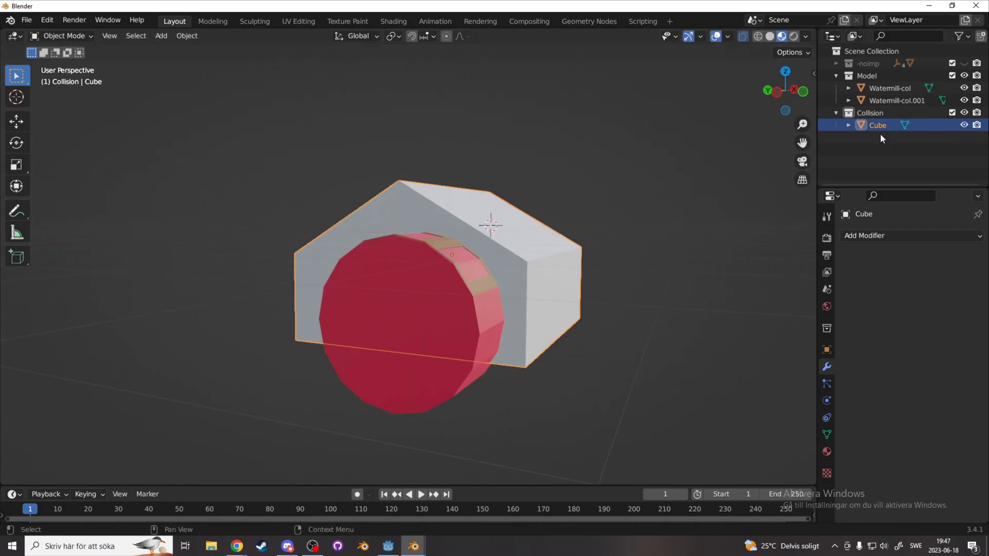
shift+click(882, 114)
key(ctrl+j)
middle_drag(707, 170, 587, 189)
Try to remove the inherited material slots from the joined collision object
click(827, 452)
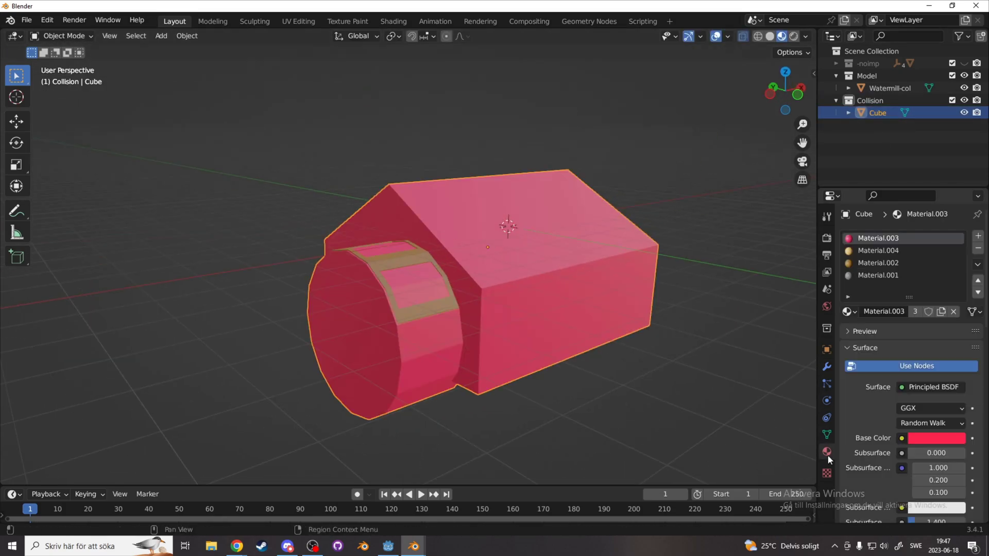
click(978, 248)
click(978, 249)
click(978, 248)
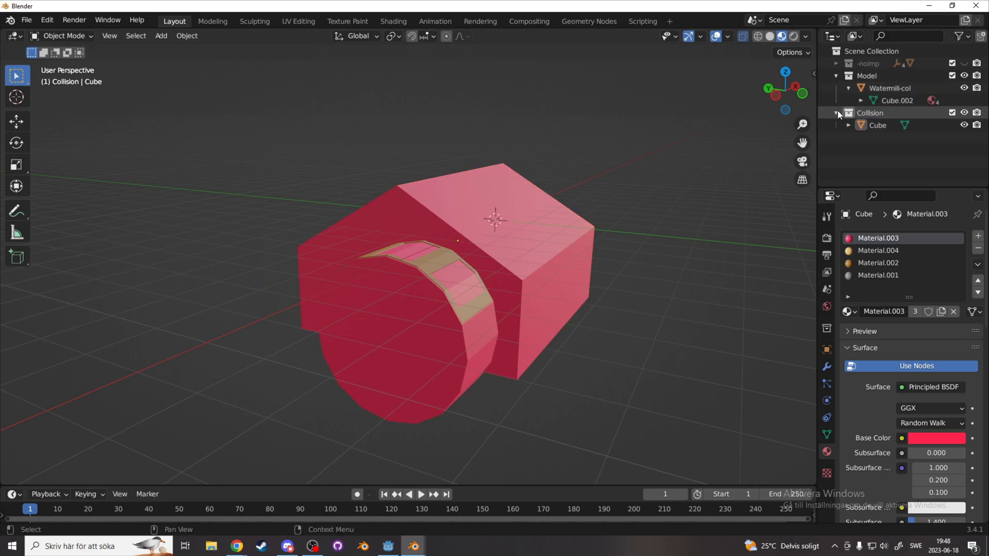
key(g)
right_click(711, 251)
Add a new default white material to the collision object and assign it to its mesh in Edit Mode
click(978, 237)
click(914, 312)
key(Tab)
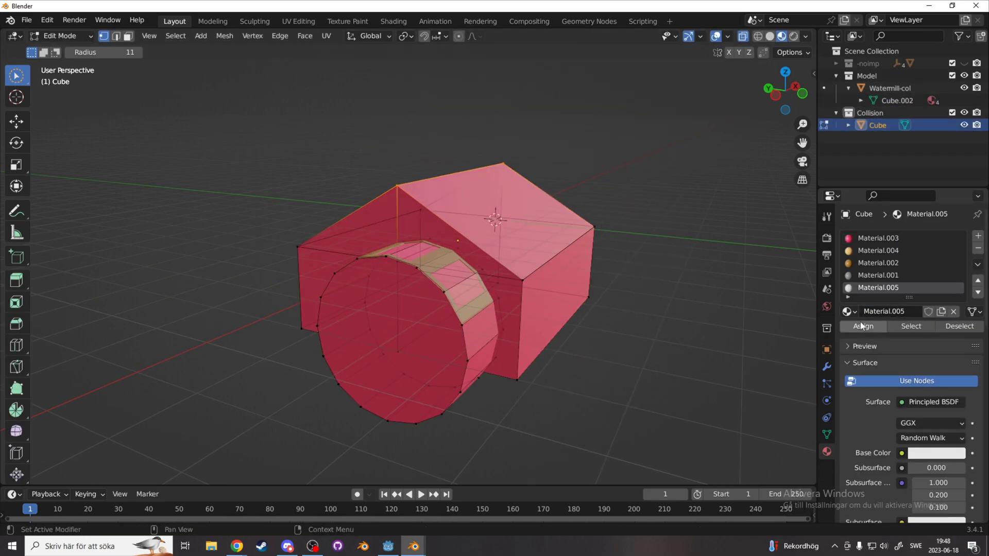
click(862, 327)
key(Tab)
Rename the Cube object in the Collision collection to "-colonly"
click(675, 178)
click(879, 125)
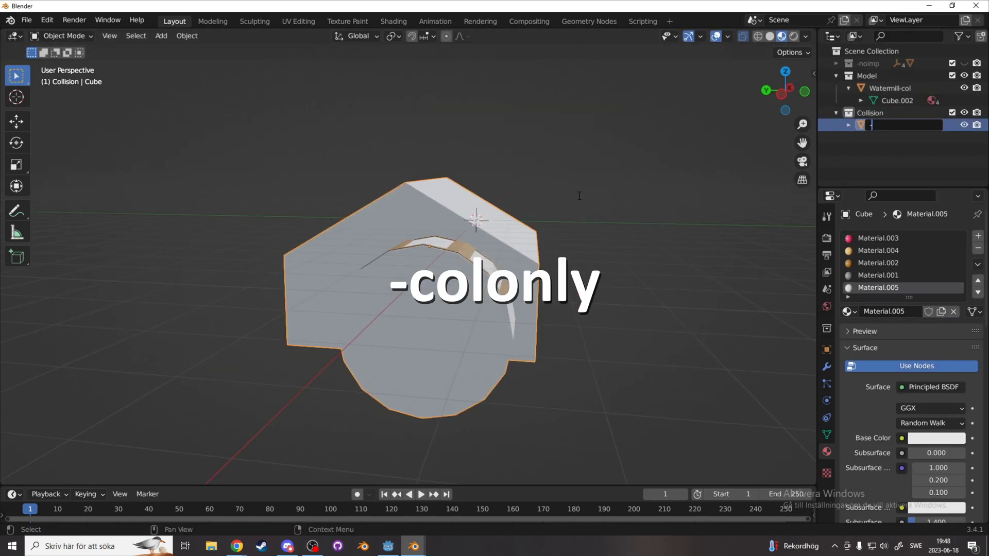
text(-colonly)
key(Return)
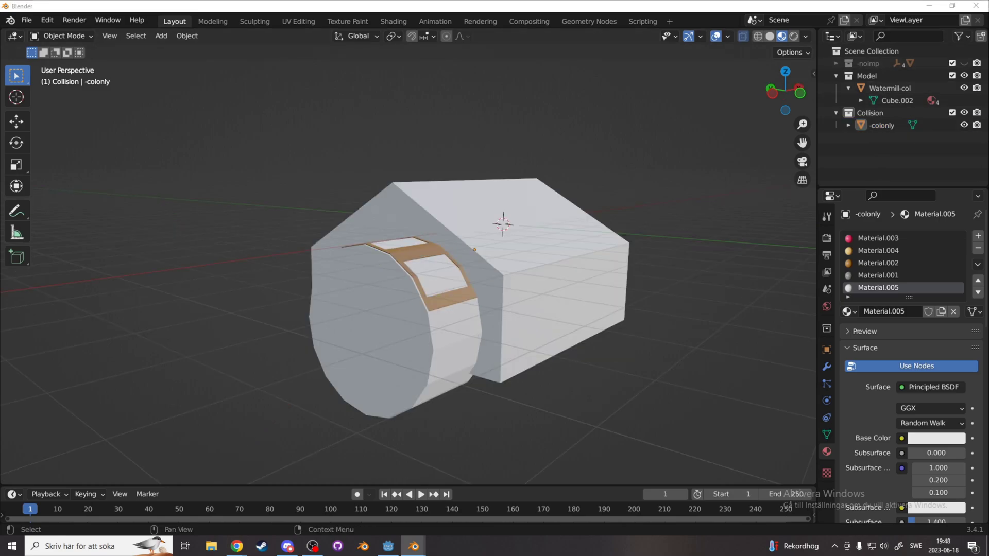
Select the Watermill-col object and set its origin to its geometry
click(856, 92)
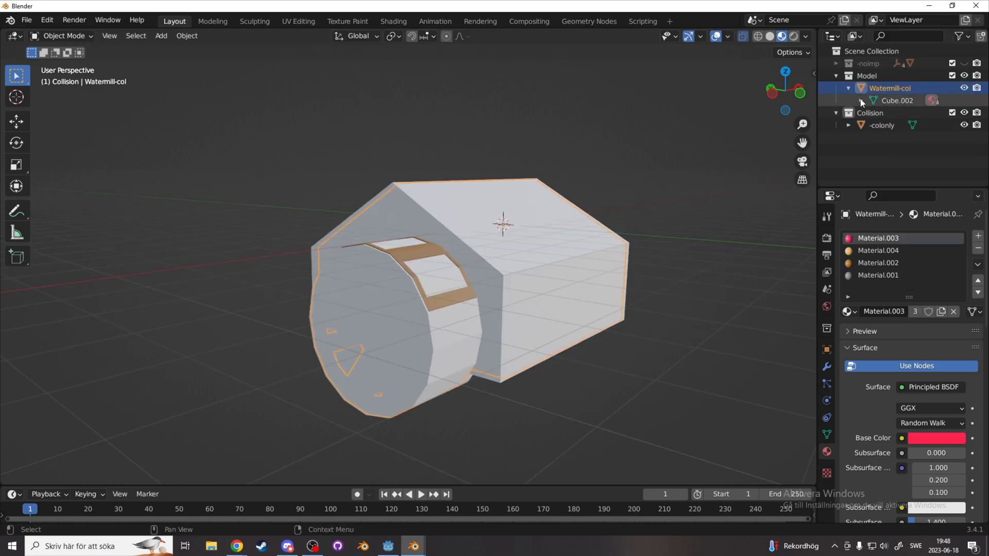
click(849, 89)
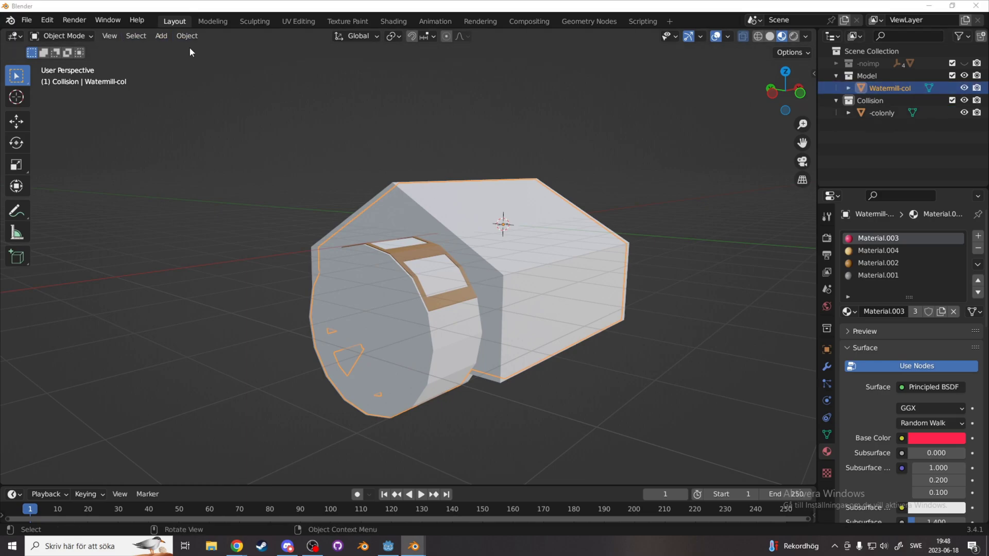
click(185, 36)
mouse_move(207, 62)
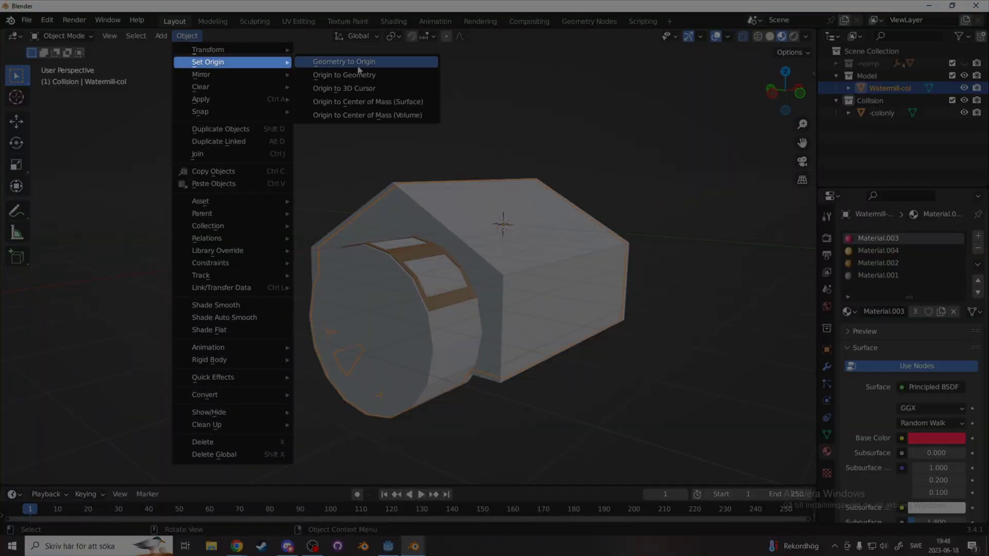
click(364, 77)
middle_drag(364, 77, 444, 156)
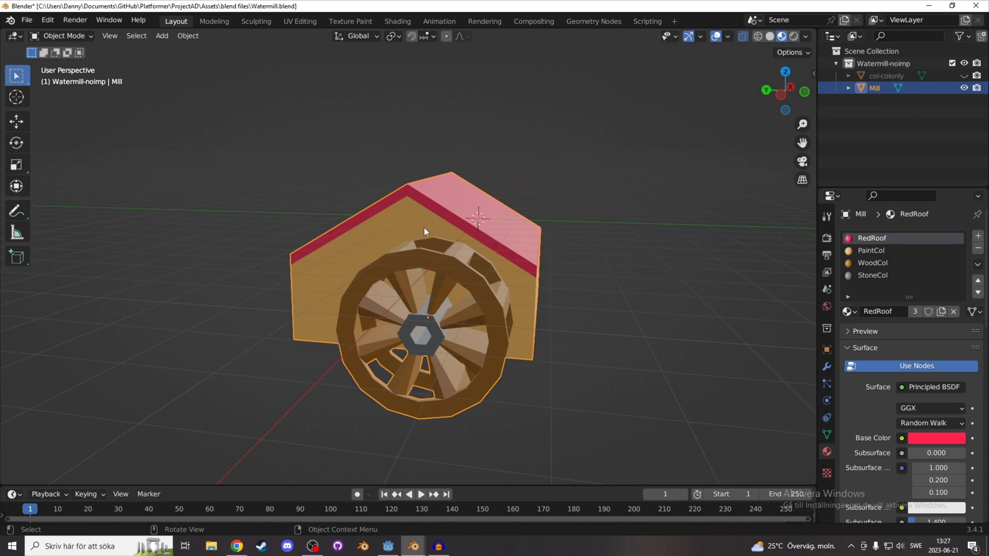
Merge all vertices of the Mill mesh by distance in Edit Mode and clear the selection
key(ctrl+Tab)
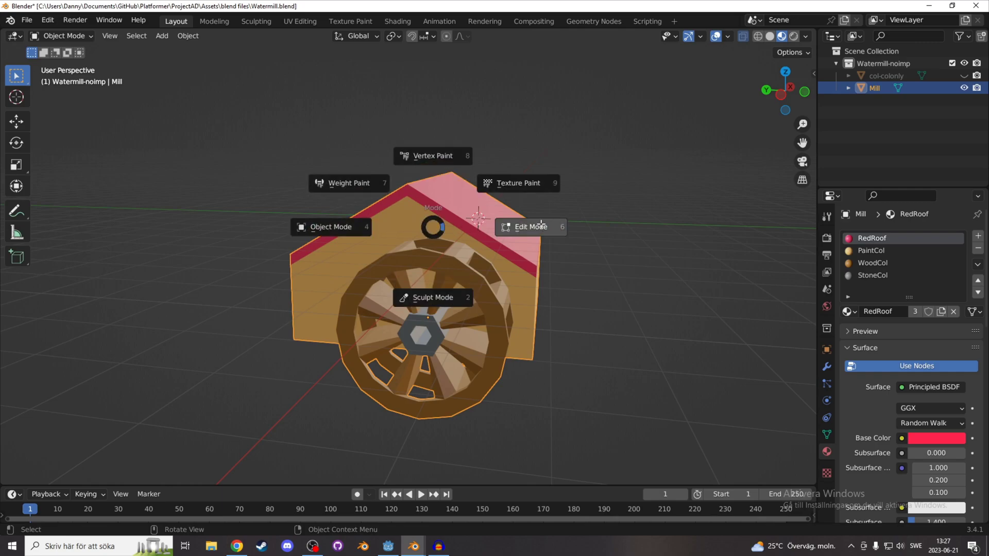
click(539, 227)
key(a)
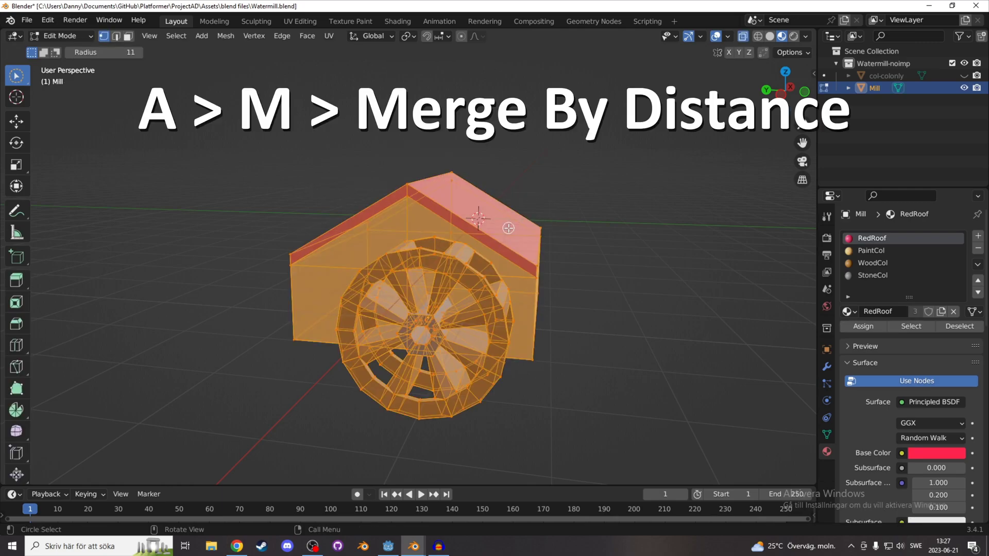
key(m)
click(475, 272)
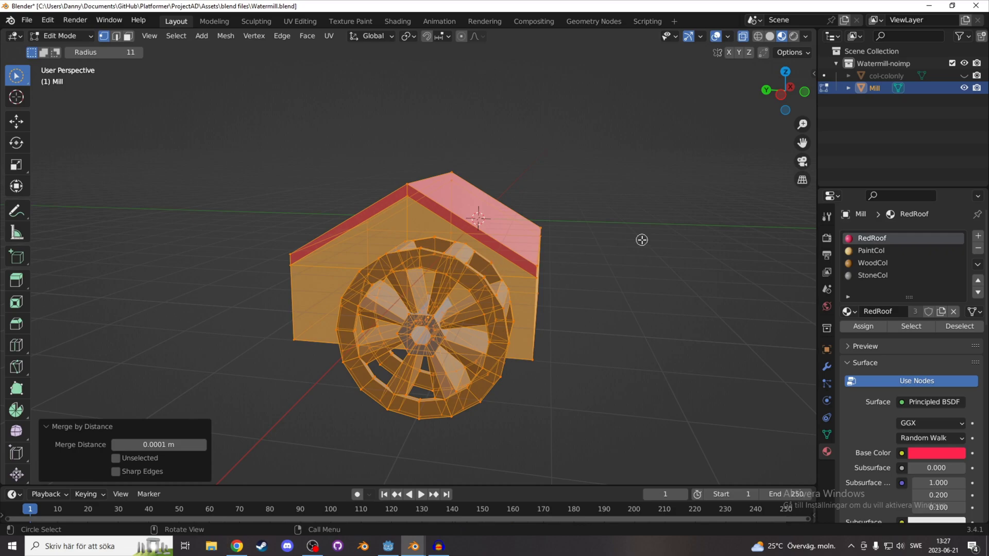
click(641, 239)
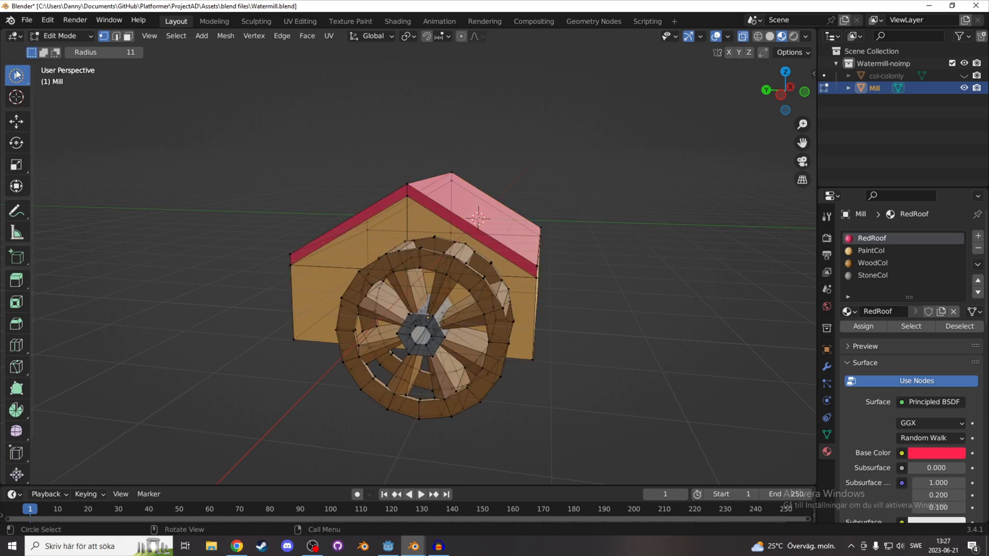
drag(16, 75, 112, 104)
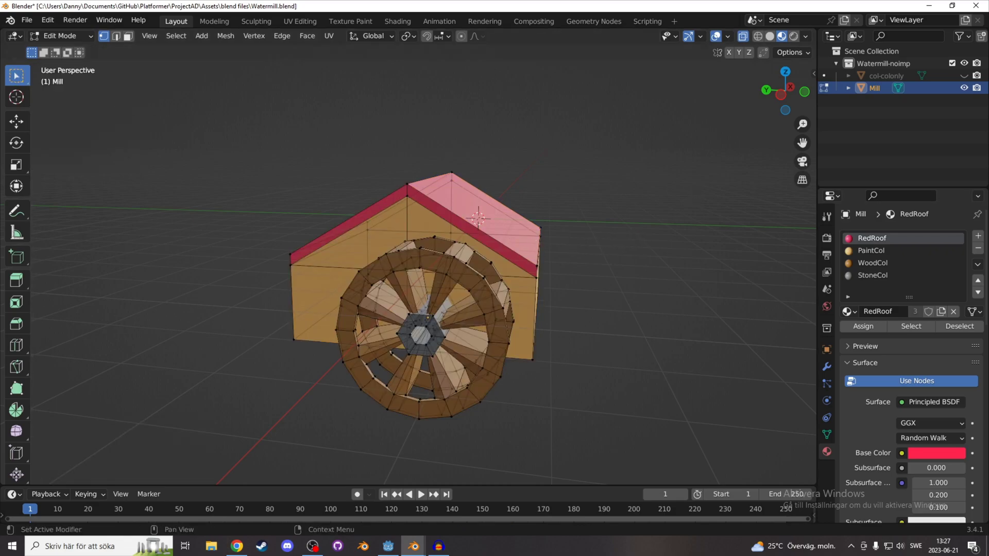
Save the file, return to Object Mode, and open the Save As dialog at the ProjectAD project folder
key(ctrl+s)
key(Tab)
click(25, 20)
click(66, 113)
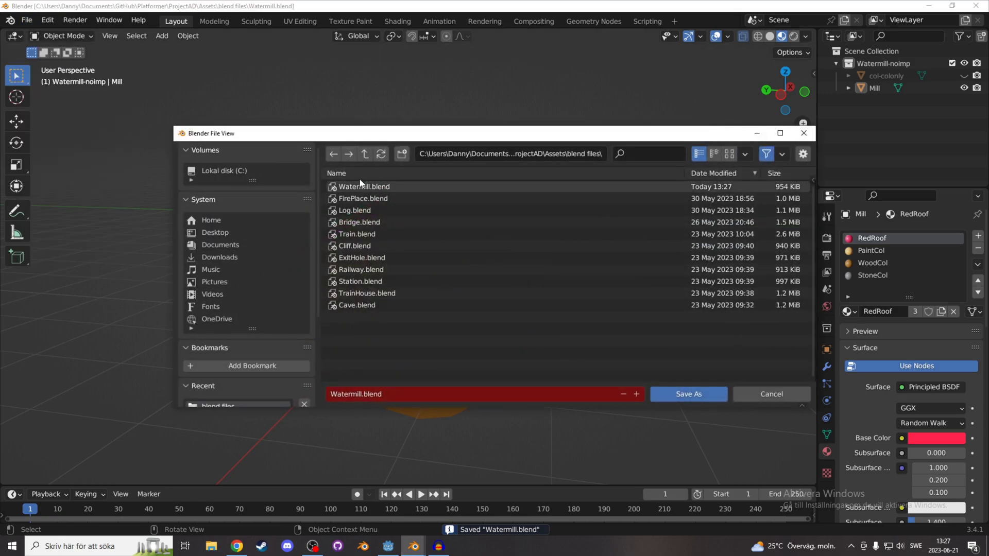
click(366, 154)
click(366, 154)
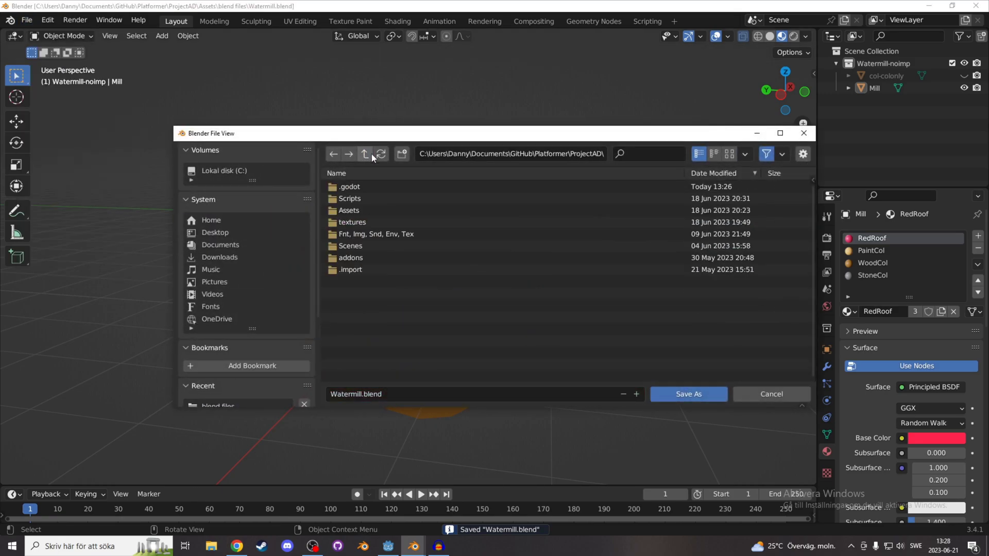
Browse the Save As dialog from Documents through GitHub, Platformer, ProjectAD and Assets to the blend files folder
click(252, 244)
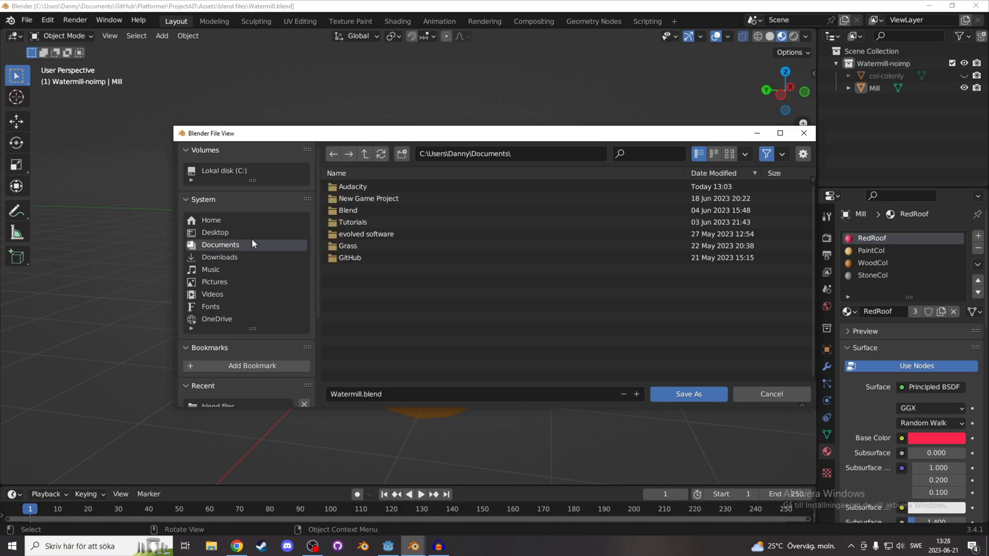
click(360, 257)
click(363, 188)
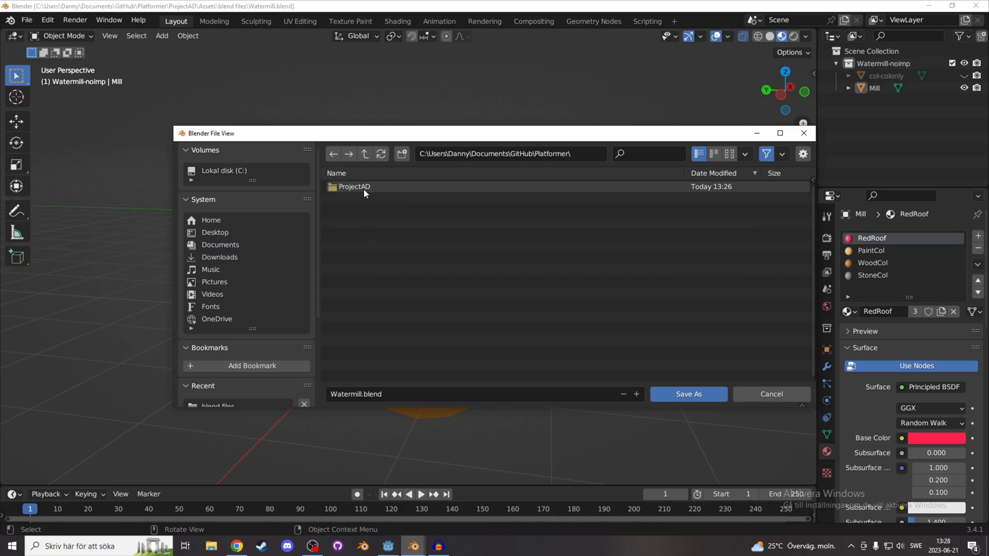
click(364, 188)
click(363, 210)
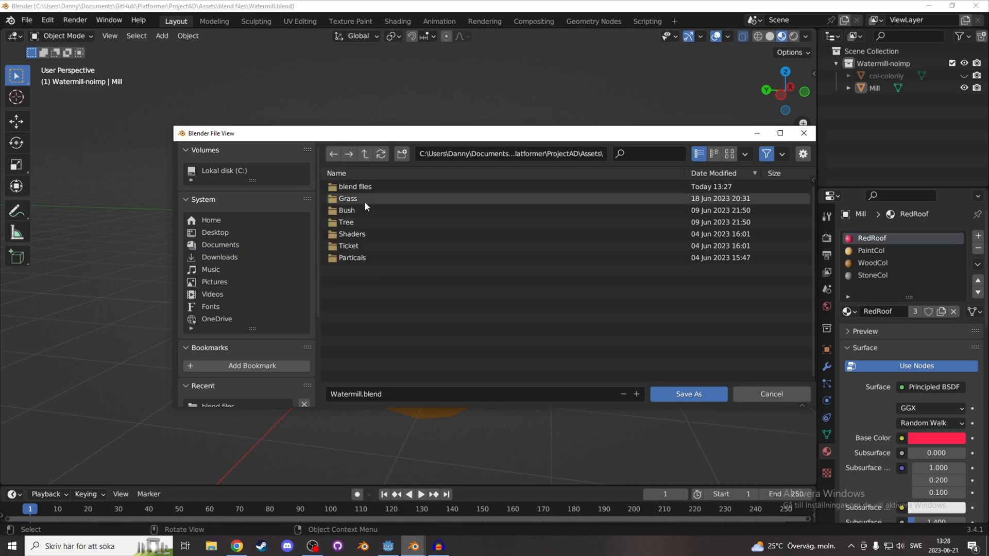
click(366, 189)
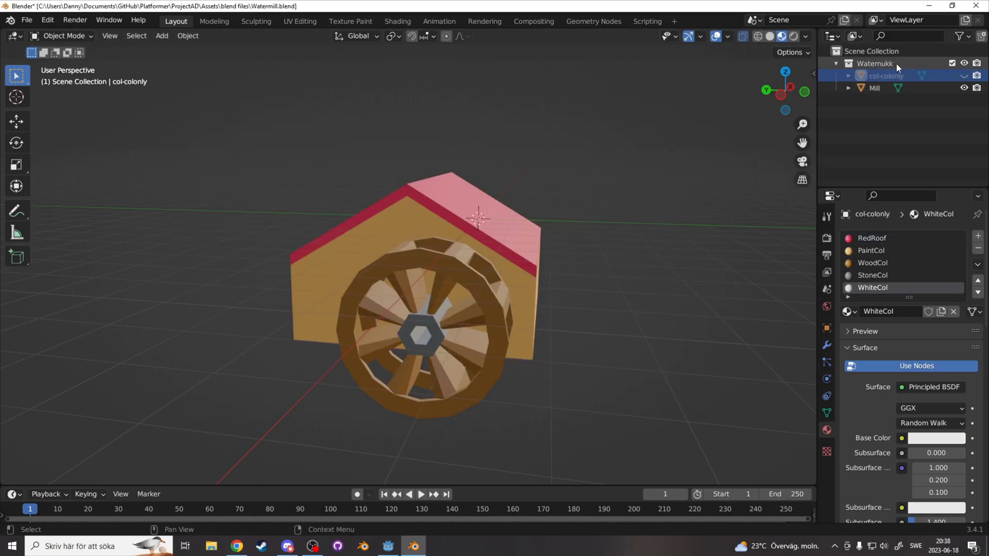
Move the Mill object by about 1.05 m in X, -3.51 m in Y and 0.91 m in Z, and save the file
click(311, 267)
key(g)
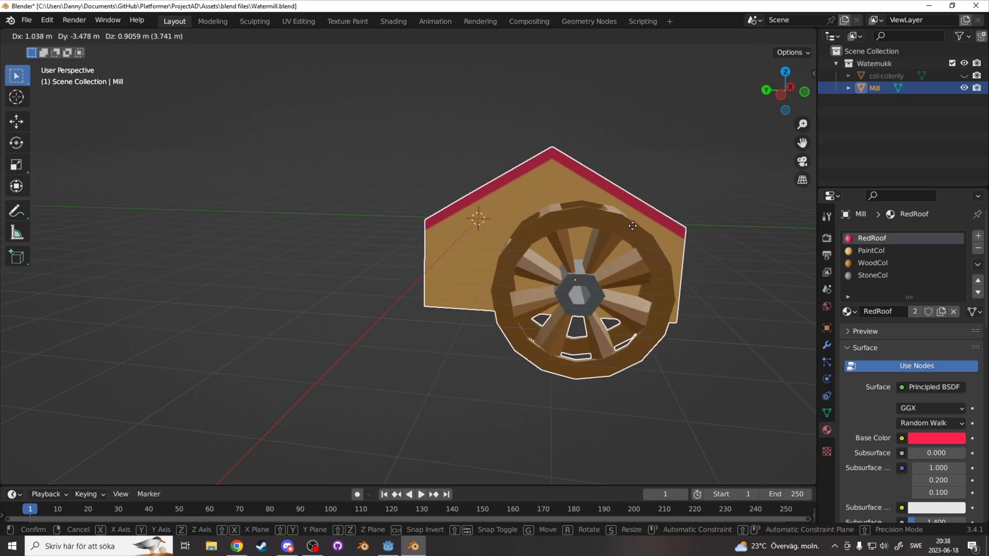
click(634, 230)
key(ctrl+s)
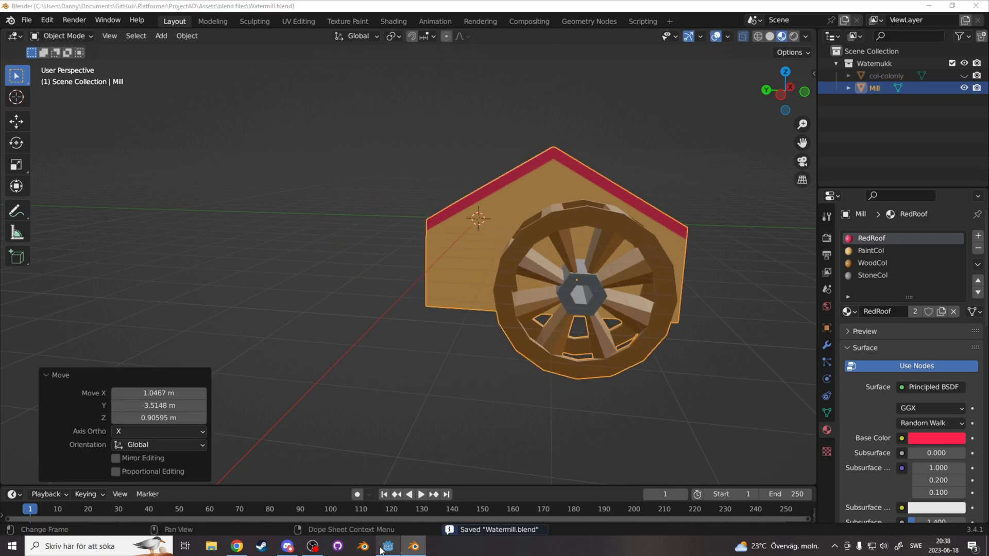
Switch between Godot and Blender to check how the saved watermill updates in the HubWorld scene
click(389, 546)
key(alt+Tab)
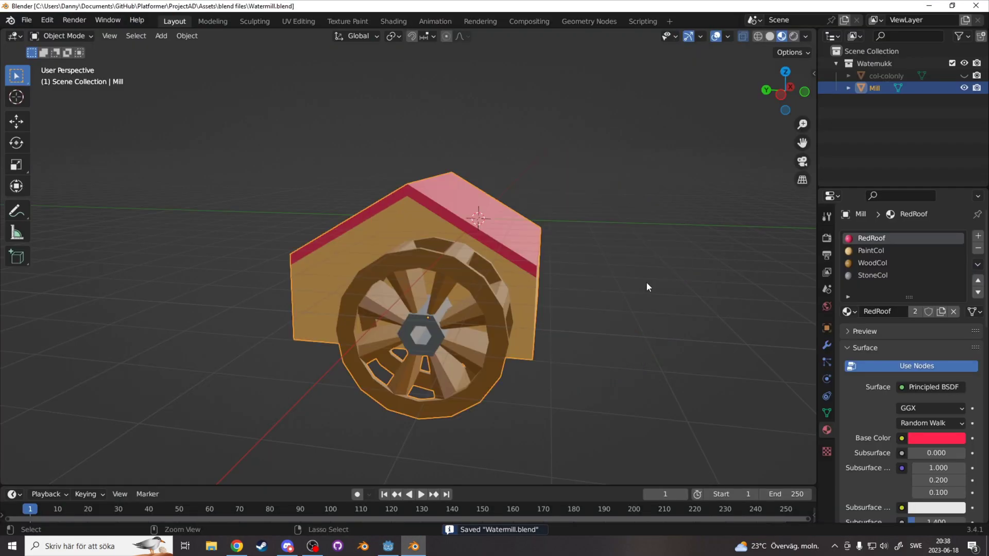
key(alt+Tab)
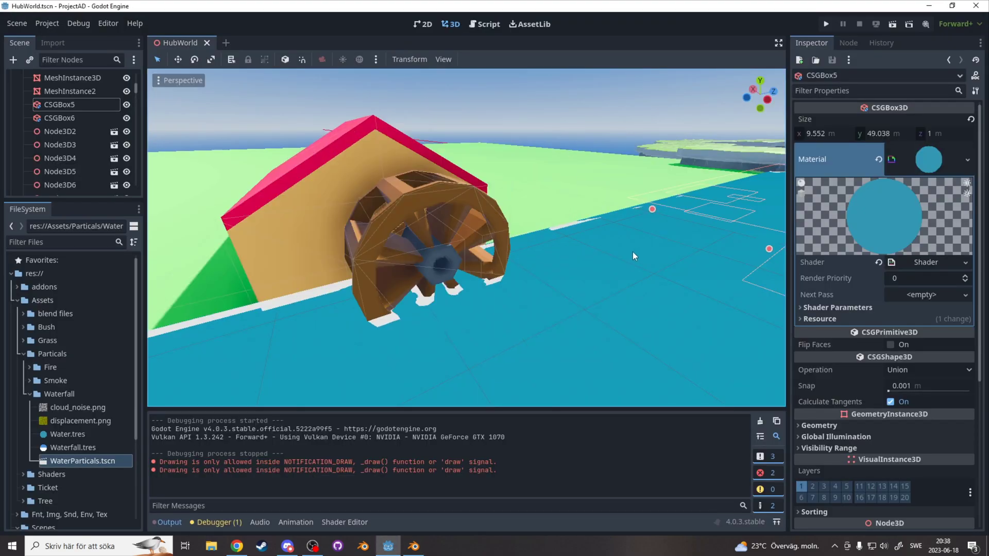
key(alt+Tab)
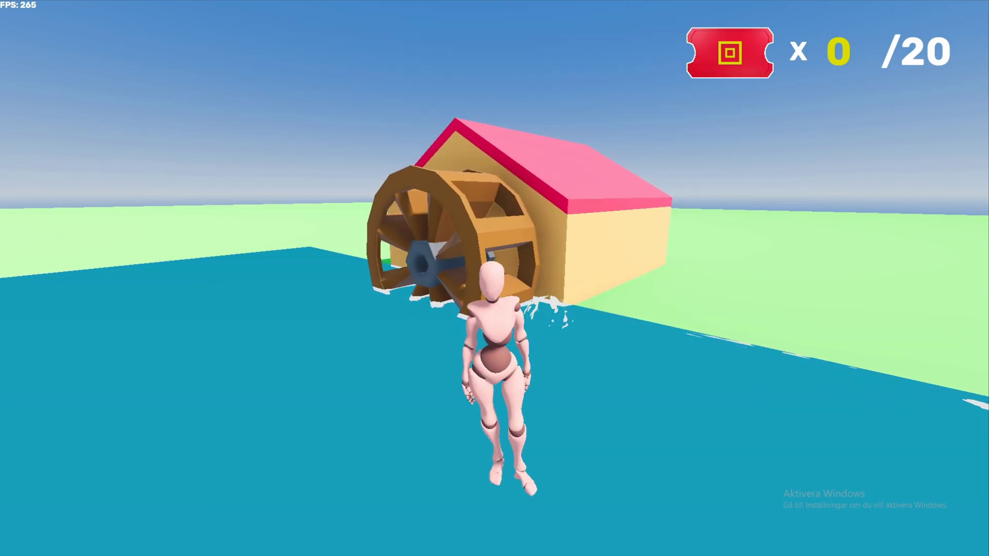
Walk the character in front of the watermill in the running game to examine the model
key(a)
key(d)
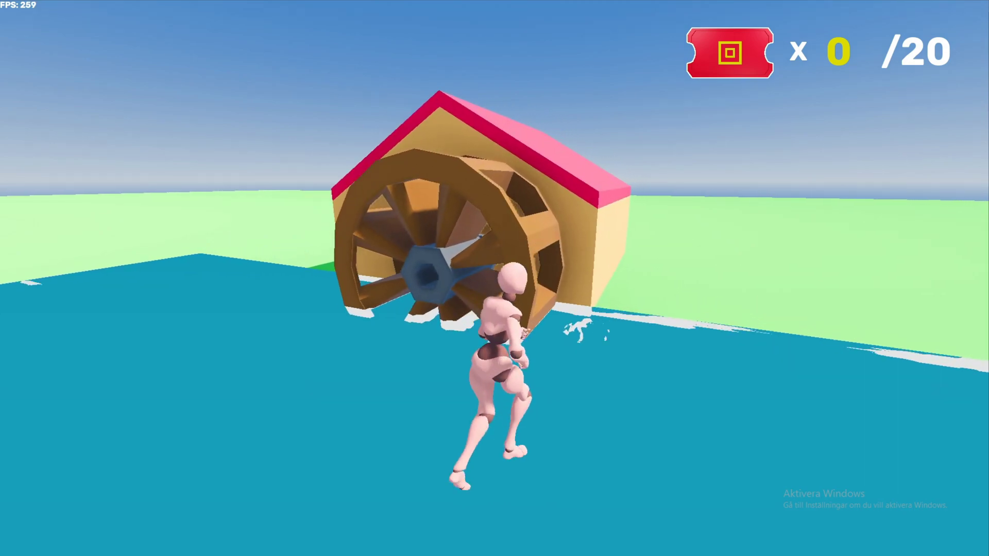